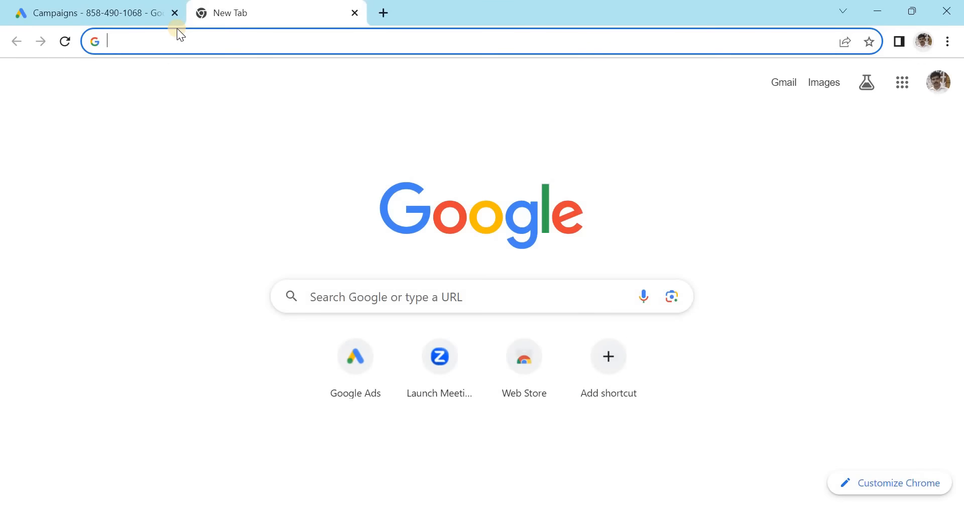
# Search the web for "google" and open the Google homepage from the results
pyautogui.write('google ads')
pyautogui.click(162, 71)
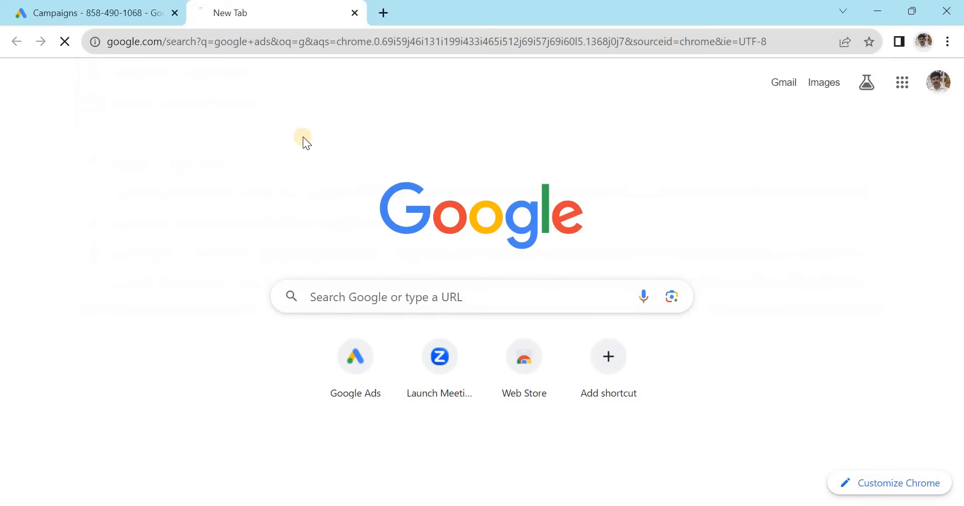
pyautogui.click(244, 41)
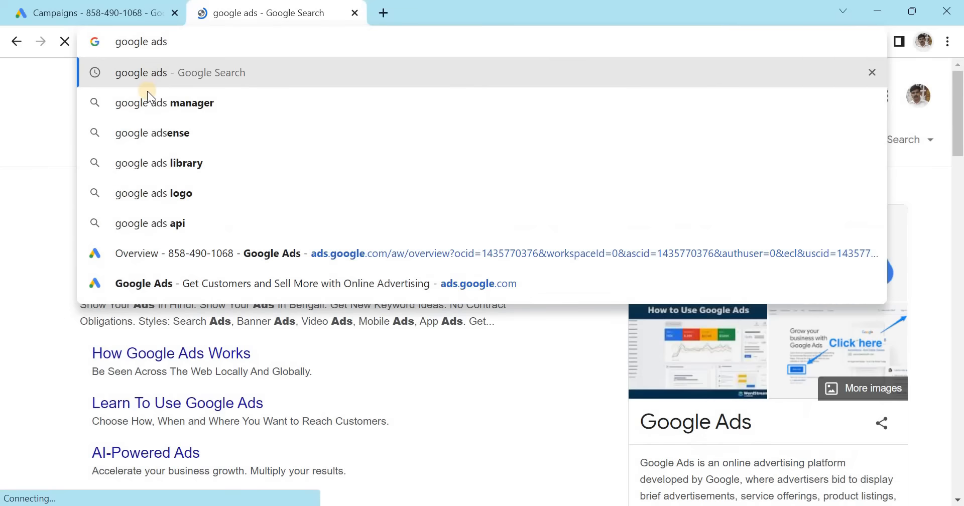
pyautogui.press('BackSpace')
pyautogui.press('BackSpace')
pyautogui.press('BackSpace')
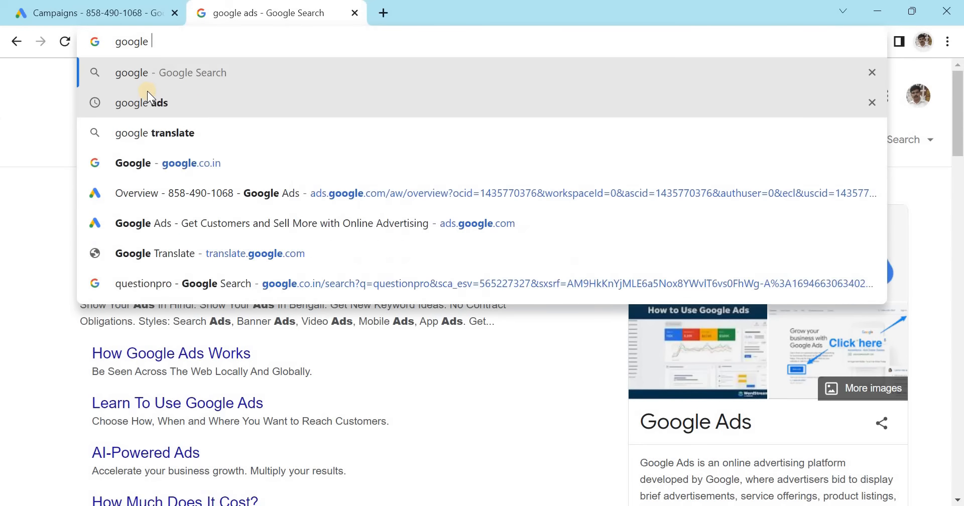
pyautogui.press('Return')
pyautogui.click(125, 249)
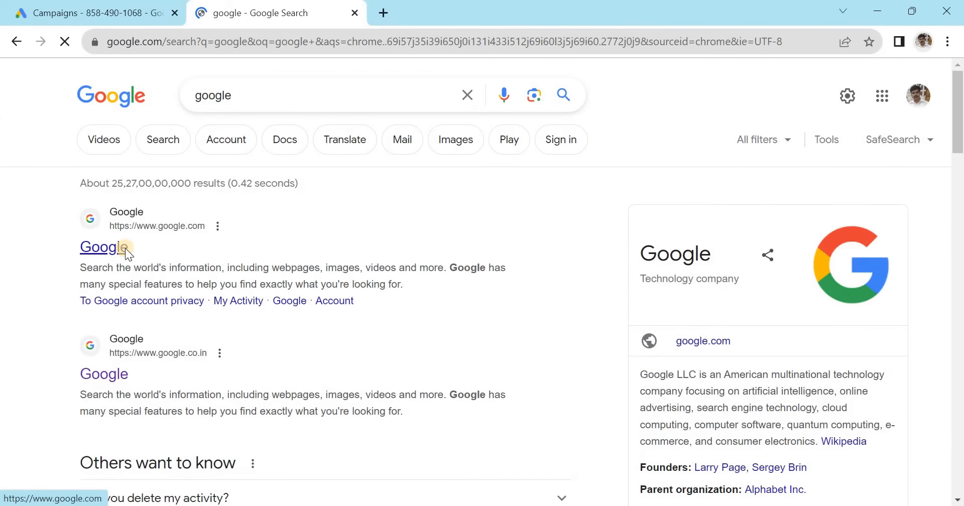
# Search Google for "online anaytics courses", highlight the first result's Sponsored label and dismiss the location request
pyautogui.click(333, 219)
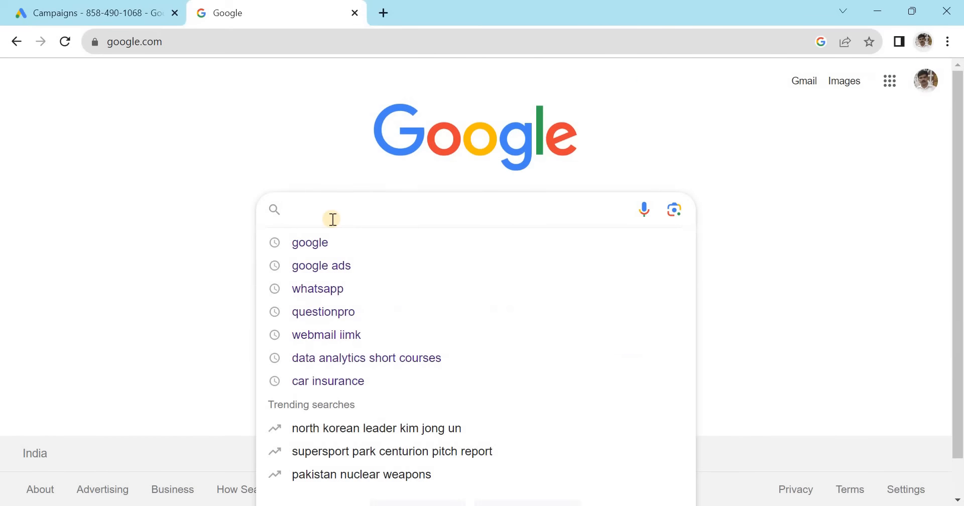
pyautogui.write('online cour')
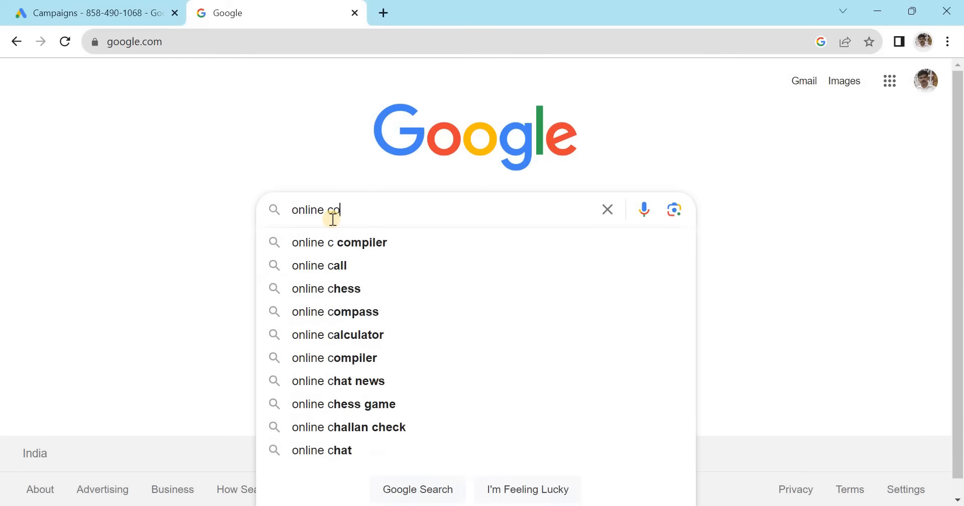
pyautogui.press('BackSpace')
pyautogui.press('BackSpace')
pyautogui.press('BackSpace')
pyautogui.press('BackSpace')
pyautogui.write('cert')
pyautogui.press('BackSpace')
pyautogui.press('BackSpace')
pyautogui.press('BackSpace')
pyautogui.press('BackSpace')
pyautogui.write('ana')
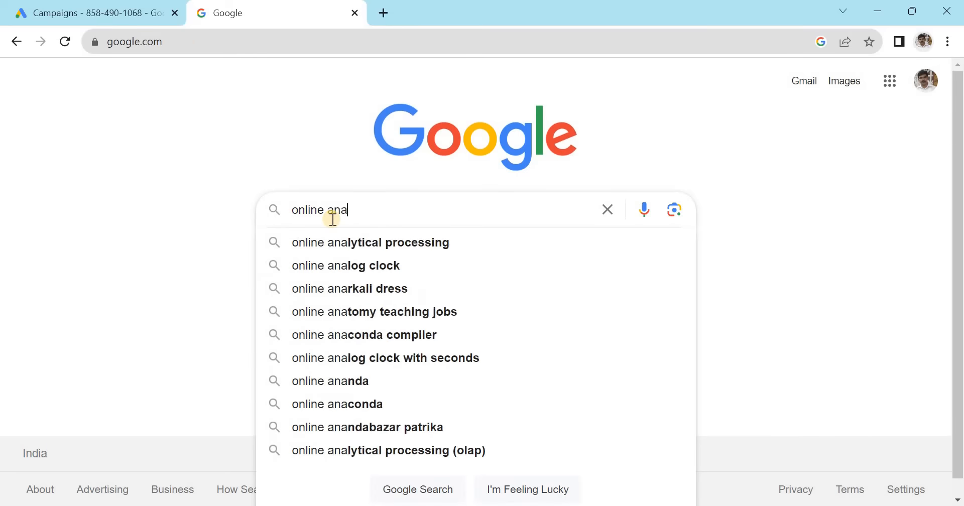
pyautogui.write('ytics courses')
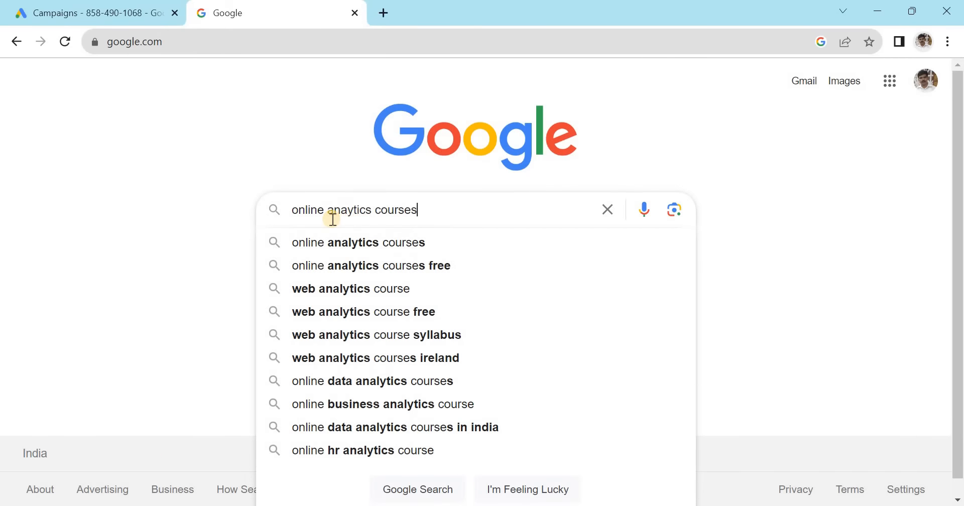
pyautogui.press('Return')
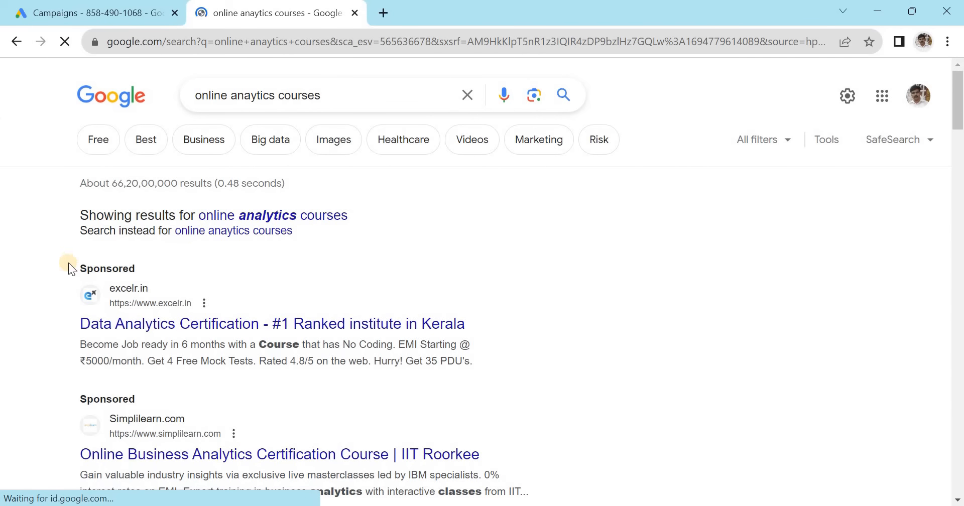
pyautogui.moveTo(70, 264); pyautogui.dragTo(144, 264)
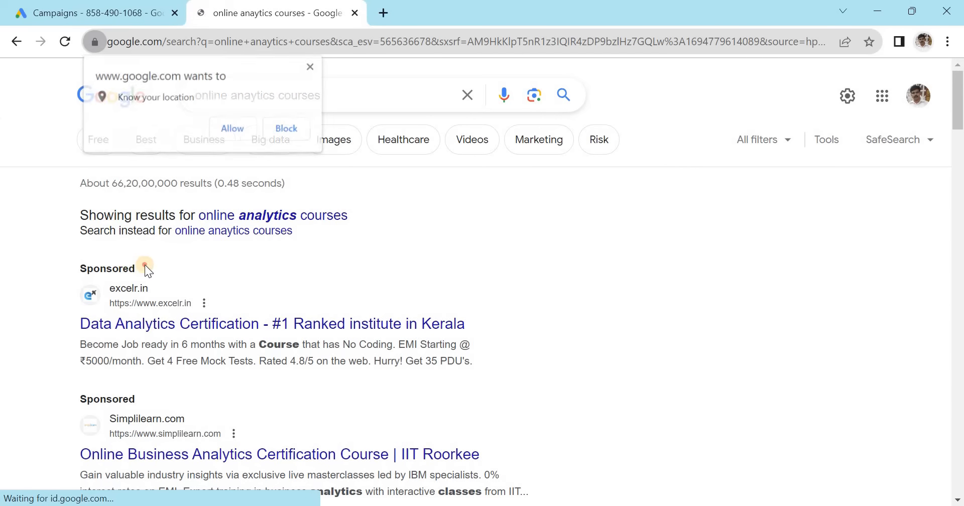
pyautogui.click(310, 66)
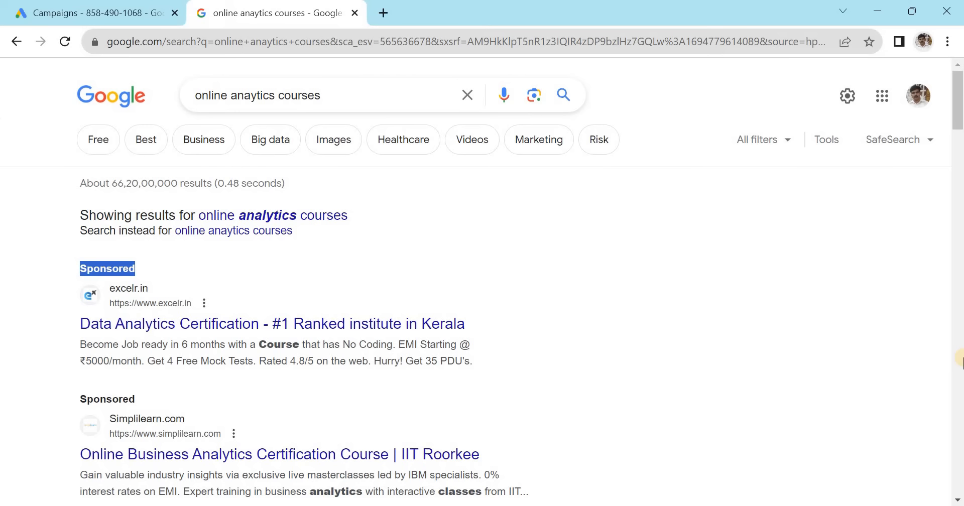
# Switch to Google Ads and start a new campaign from the account overview
pyautogui.click(106, 6)
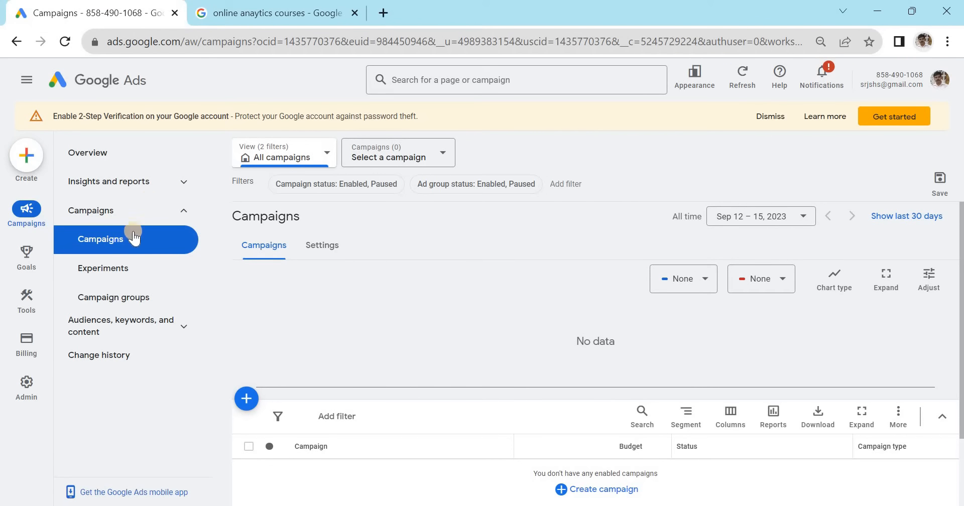
pyautogui.click(27, 210)
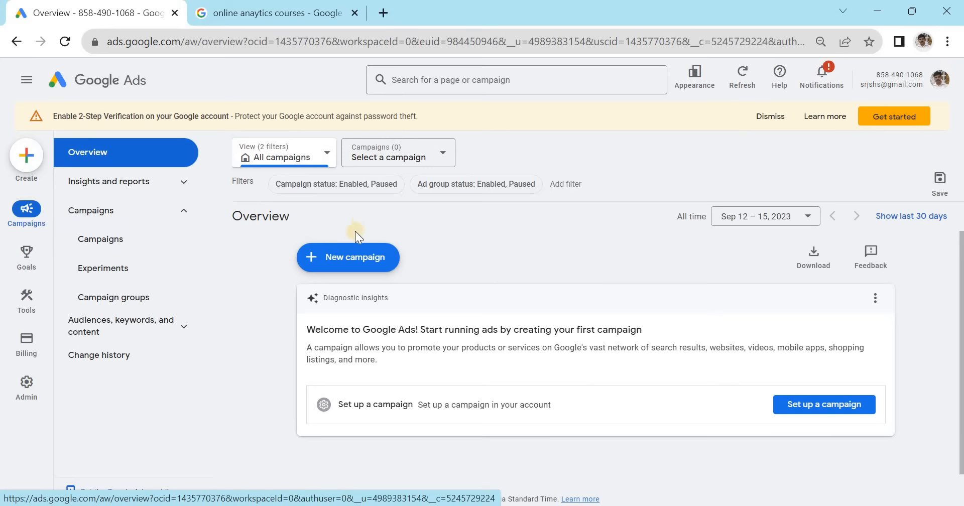
pyautogui.click(342, 254)
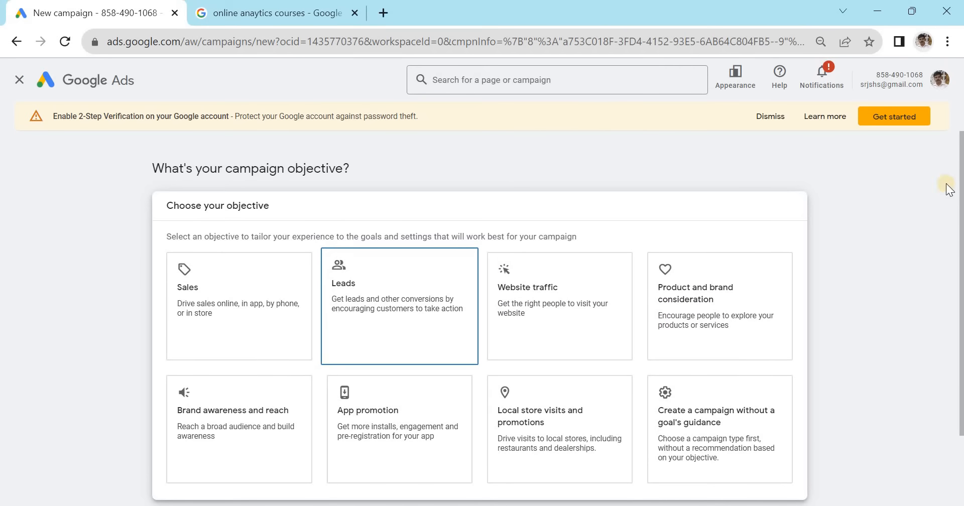
# Examine the available campaign objectives, from Sales and Leads through to creating a campaign without a goal's guidance
pyautogui.scroll(-2, 960, 206)
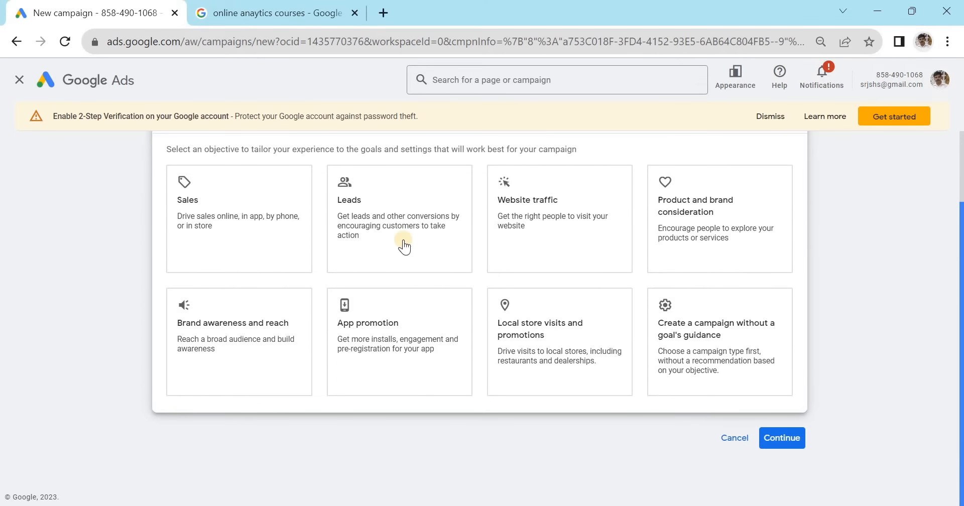
pyautogui.click(314, 175)
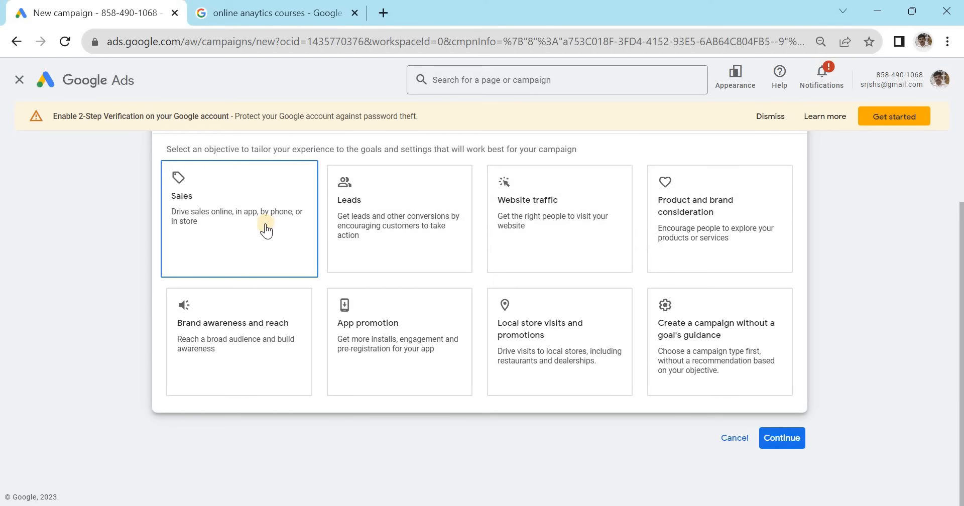
pyautogui.click(444, 232)
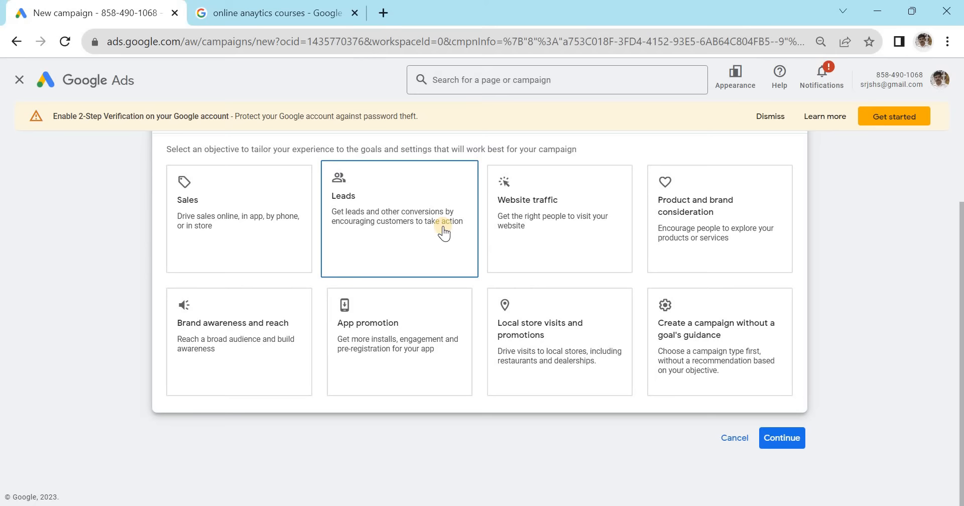
pyautogui.click(582, 224)
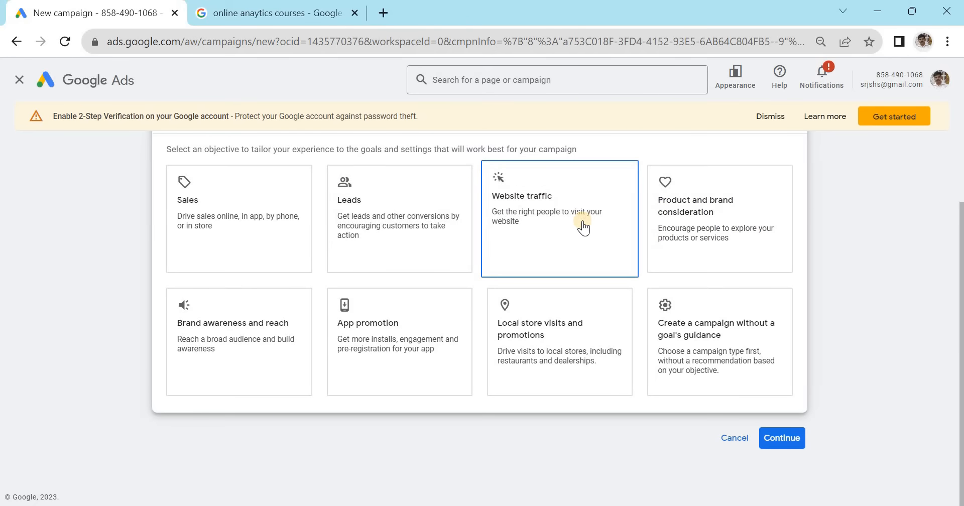
pyautogui.click(713, 211)
pyautogui.click(240, 337)
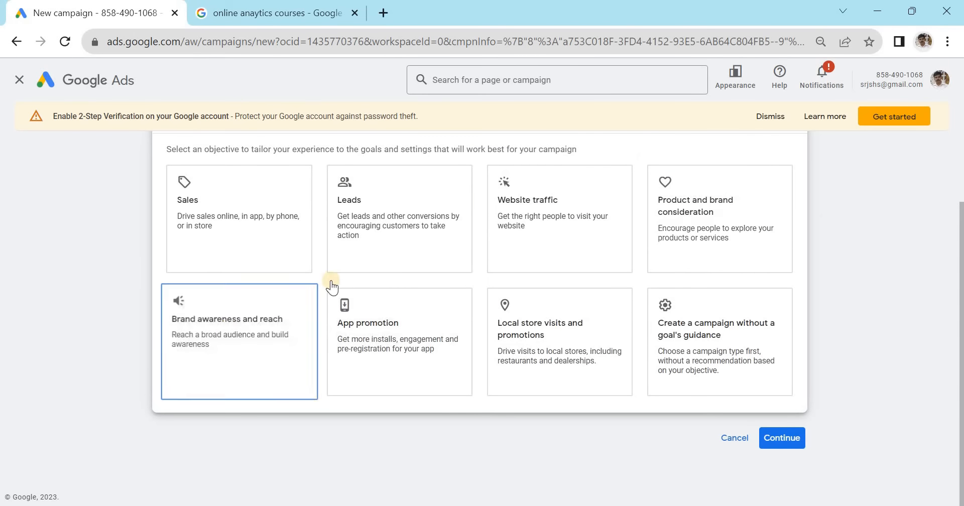
pyautogui.click(418, 348)
pyautogui.click(575, 352)
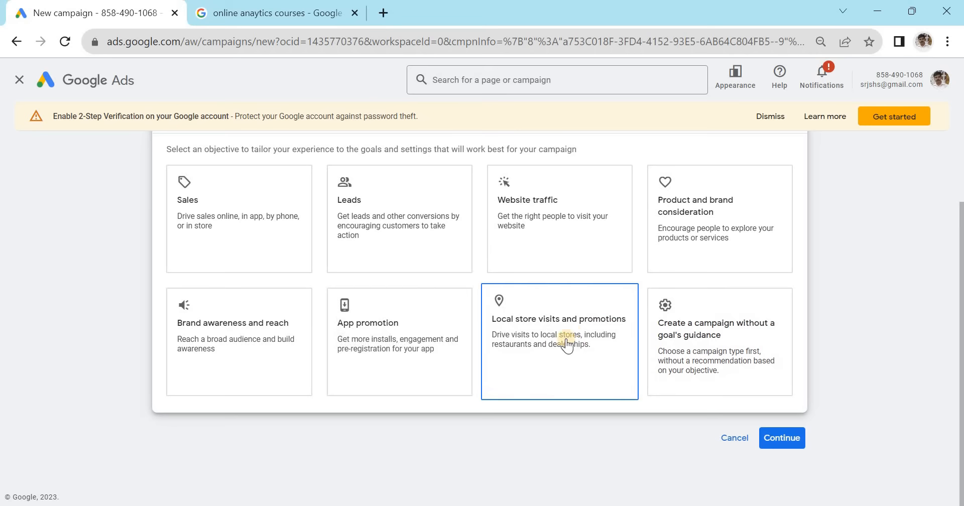
pyautogui.click(733, 334)
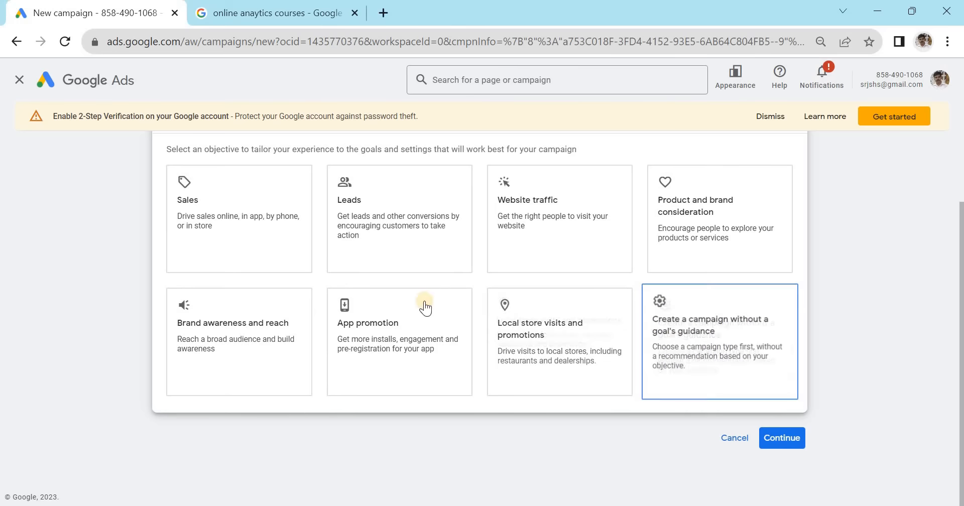
pyautogui.click(462, 217)
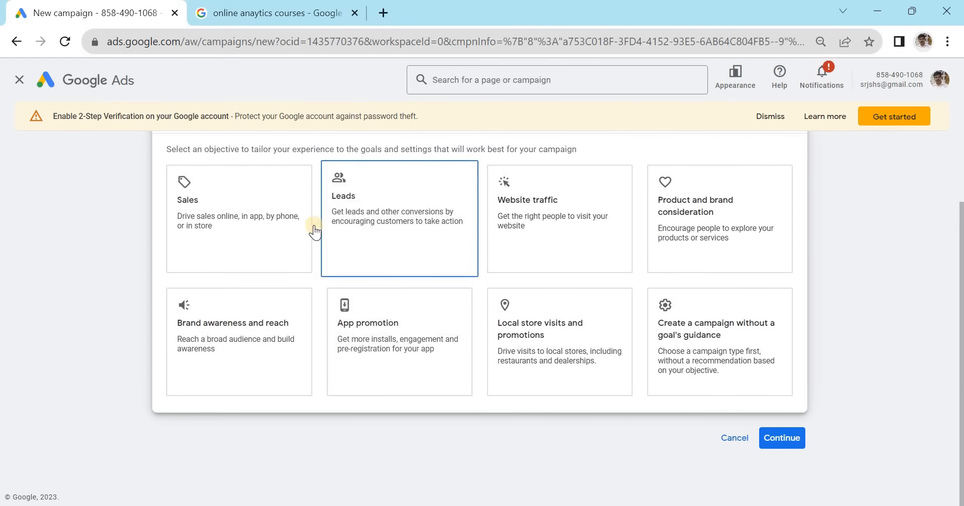
pyautogui.click(248, 266)
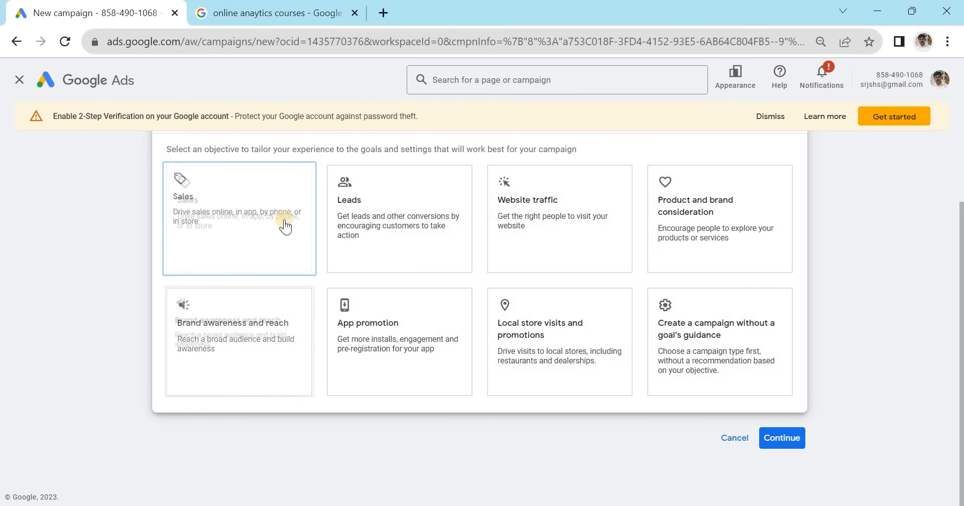
pyautogui.click(354, 253)
# Choose Website traffic as the objective of the new campaign
pyautogui.click(517, 220)
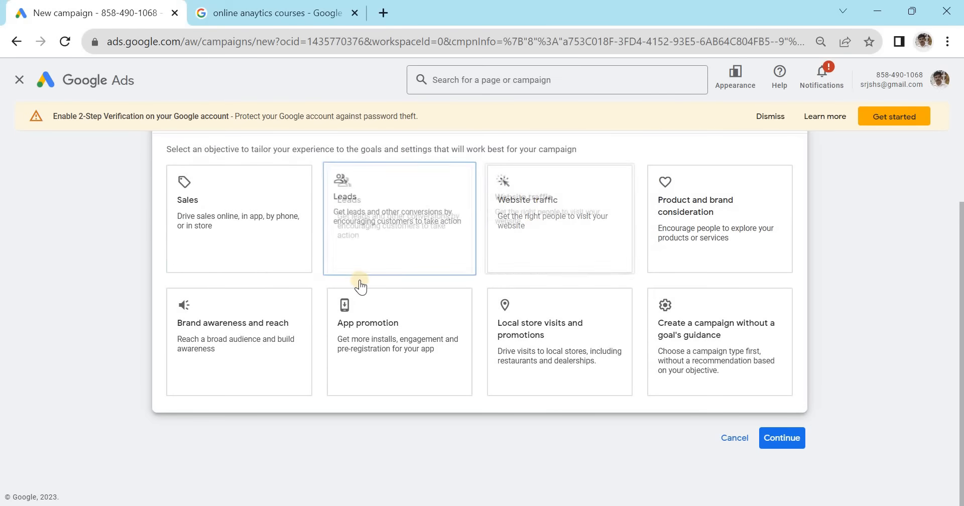
pyautogui.click(543, 216)
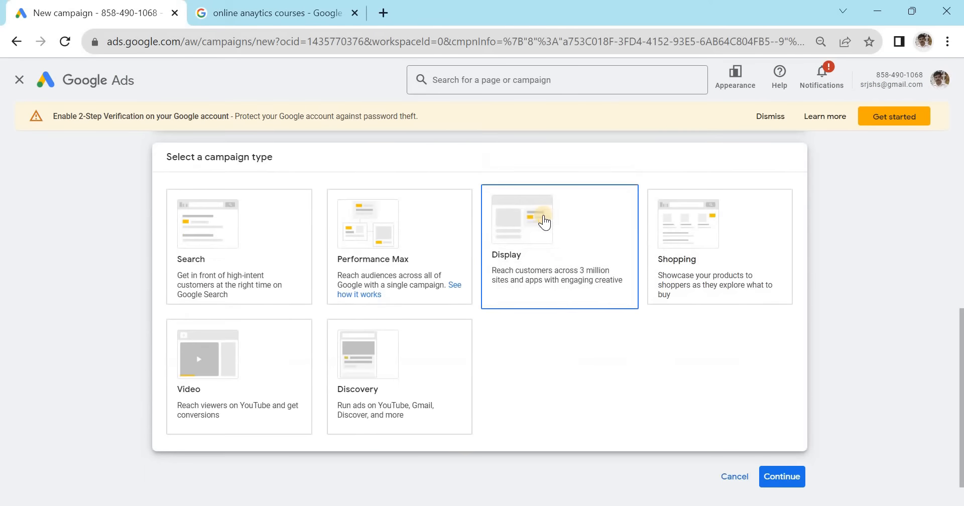
pyautogui.moveTo(961, 351)
pyautogui.mouseDown()
pyautogui.moveTo(961, 281)
pyautogui.moveTo(962, 368)
pyautogui.mouseUp()
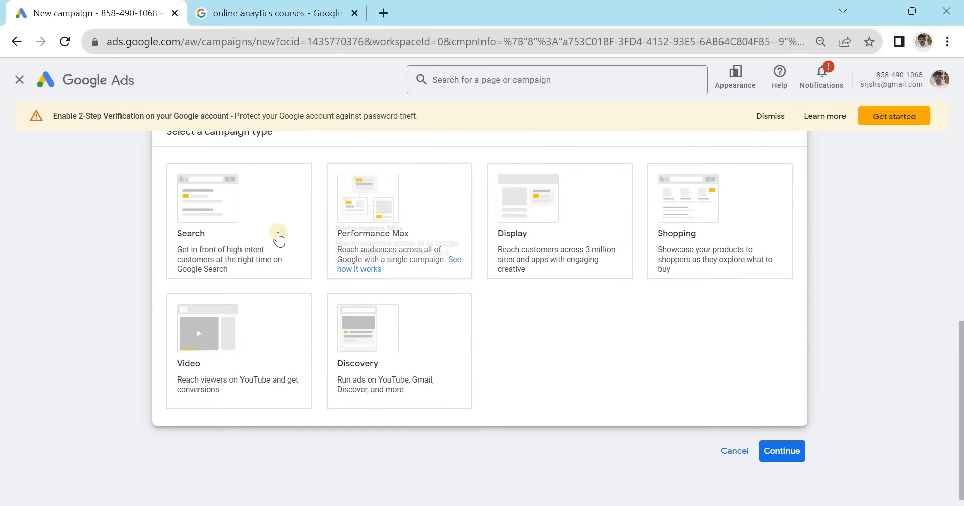
# Examine the campaign types Search, Performance Max, Display, Shopping, Video and Discovery
pyautogui.click(226, 216)
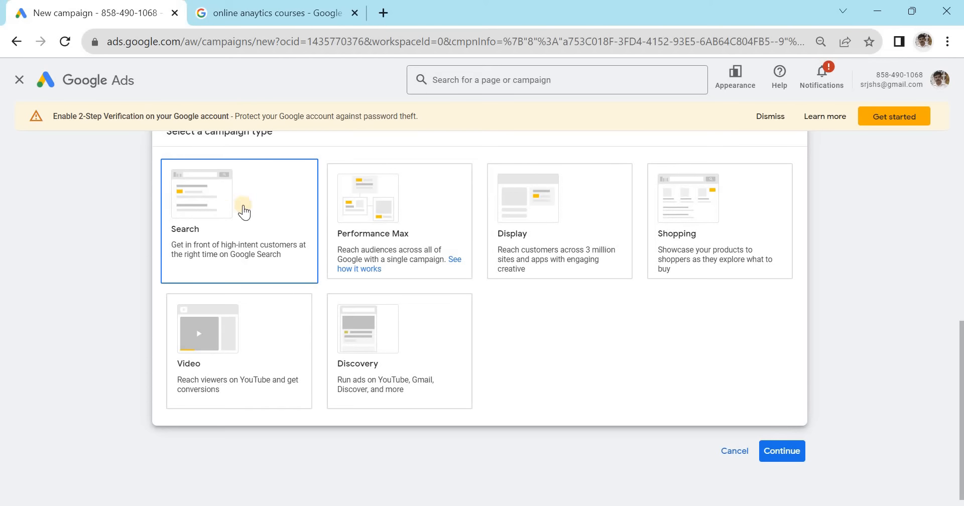
pyautogui.click(466, 229)
pyautogui.click(516, 240)
pyautogui.click(723, 251)
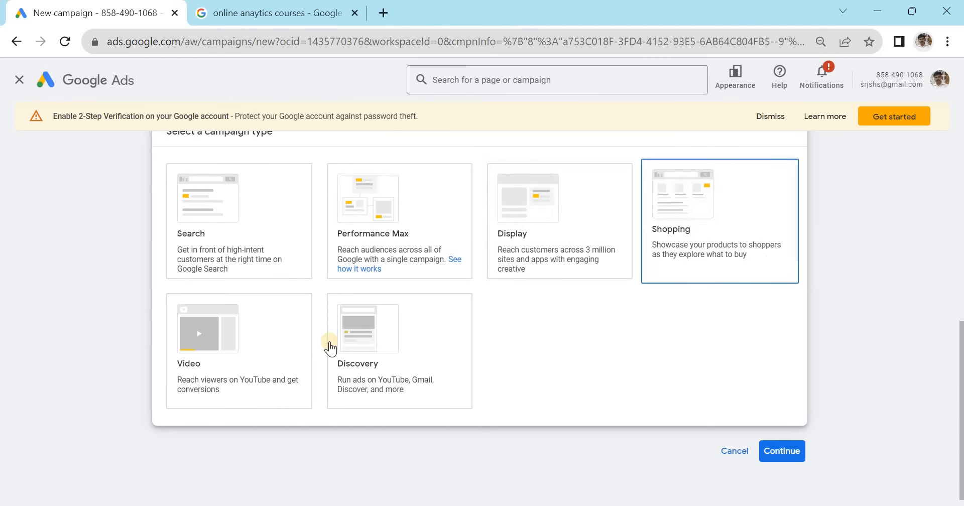
pyautogui.click(307, 347)
pyautogui.click(453, 357)
pyautogui.click(261, 267)
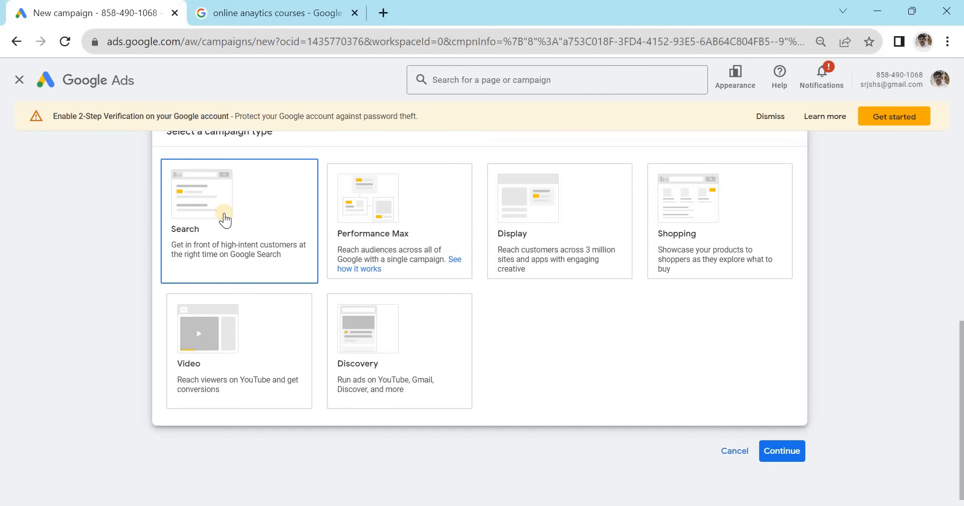
pyautogui.click(224, 216)
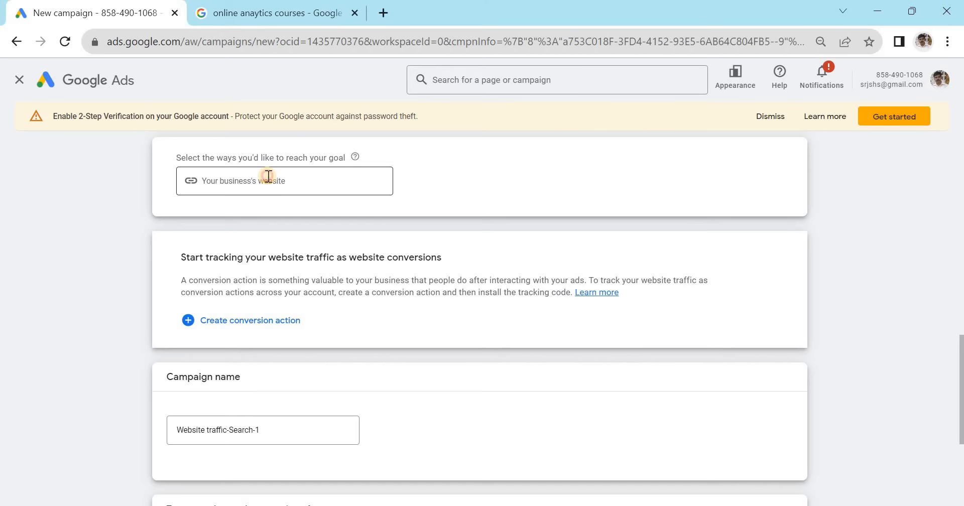
pyautogui.click(268, 176)
pyautogui.write('www.iim')
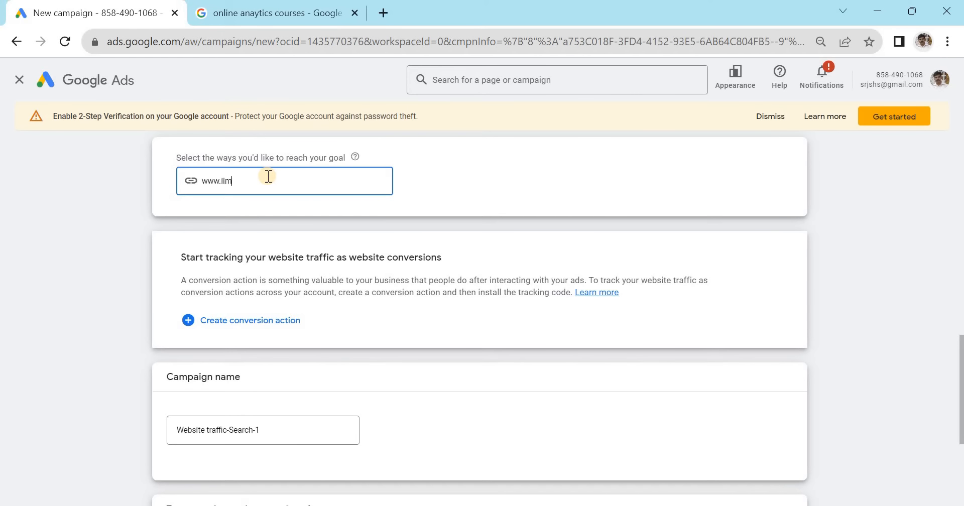
pyautogui.write('k.ac.in')
pyautogui.click(245, 219)
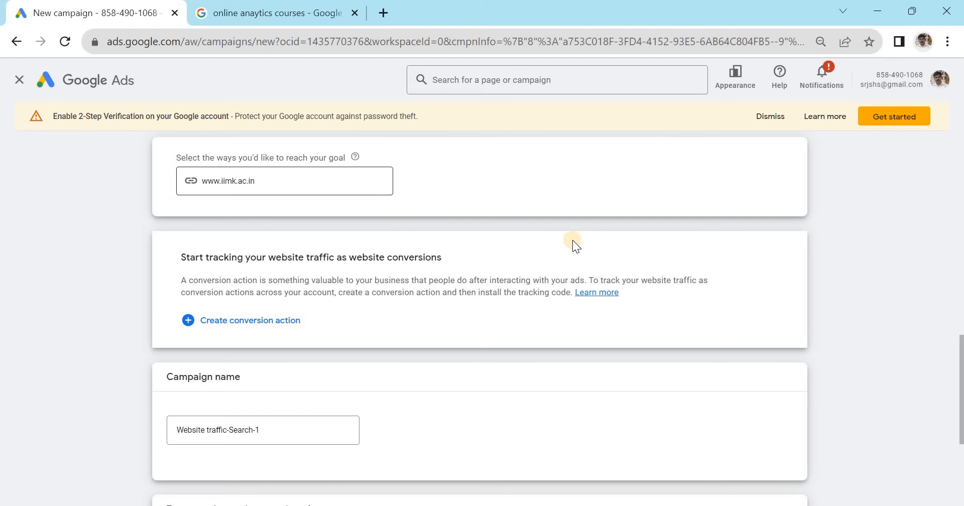
pyautogui.scroll(3, 960, 331)
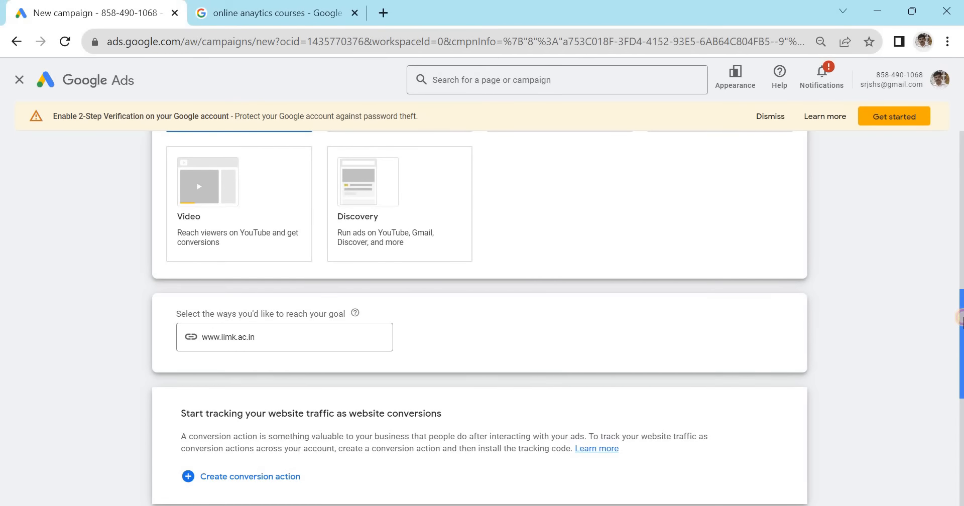
pyautogui.scroll(-2, 957, 336)
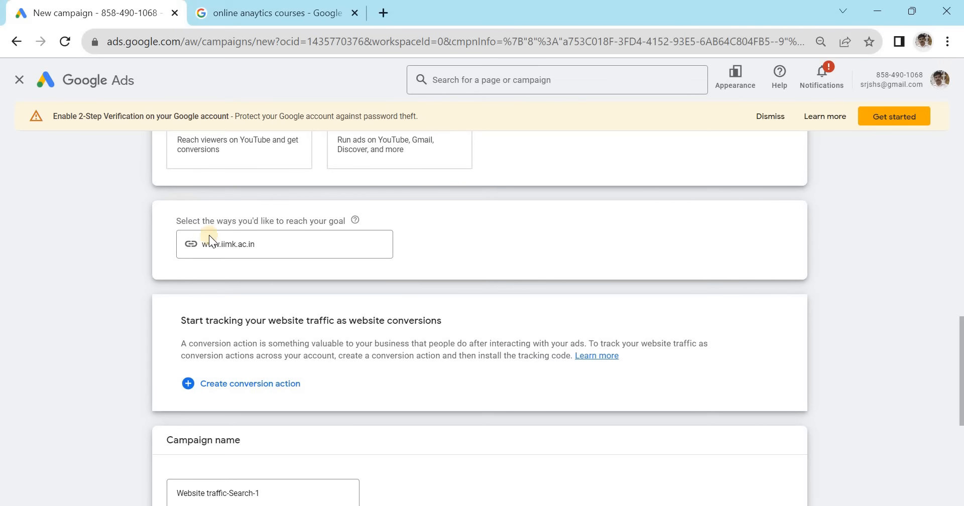
pyautogui.scroll(1, 921, 256)
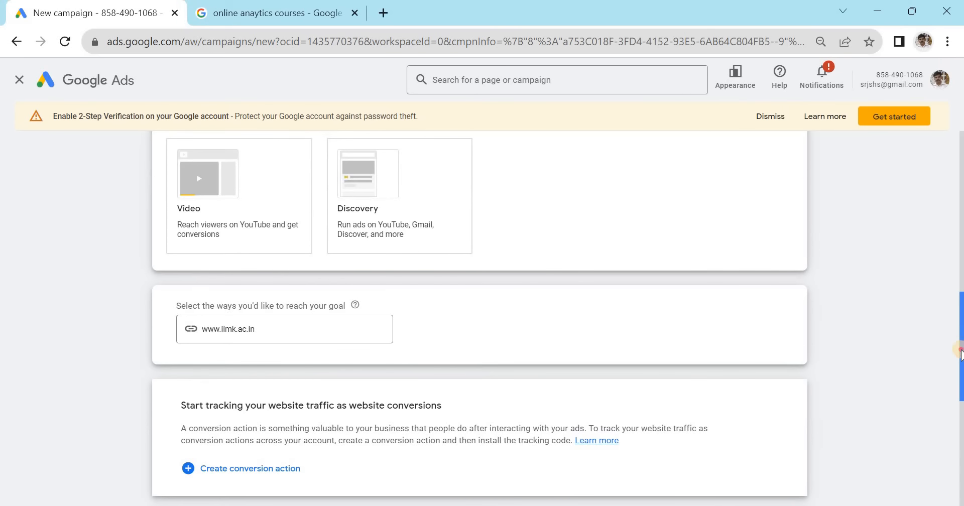
# Keep the suggested campaign name and the enhanced conversions option, and continue to the bidding setup
pyautogui.scroll(-2, 960, 352)
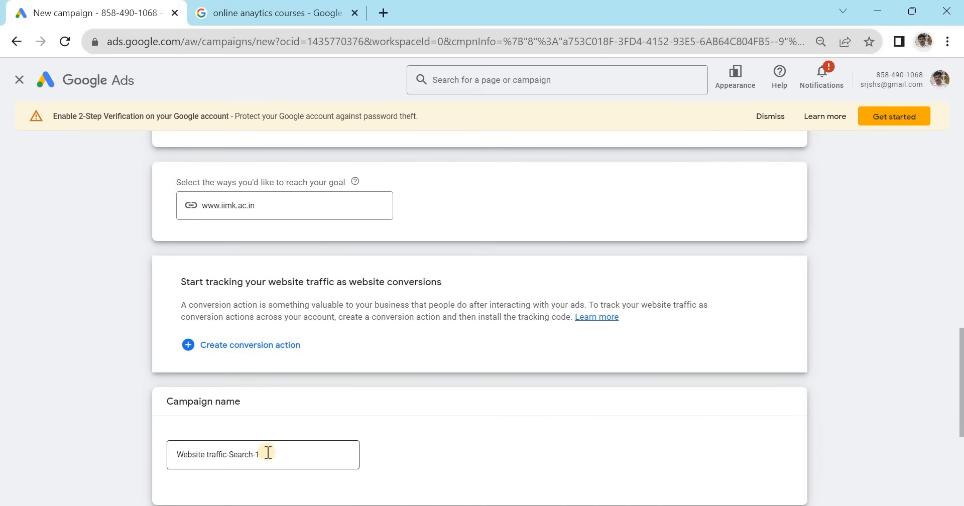
pyautogui.click(269, 452)
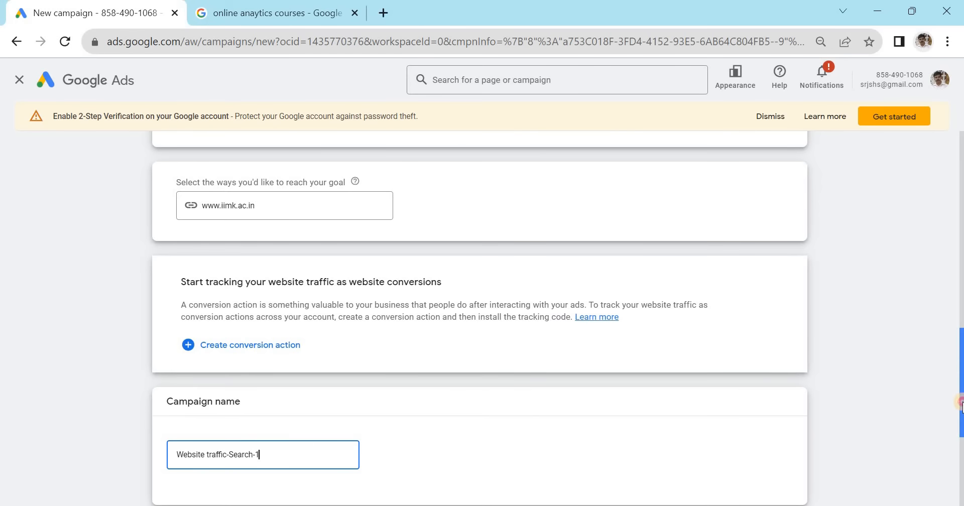
pyautogui.scroll(-2, 384, 334)
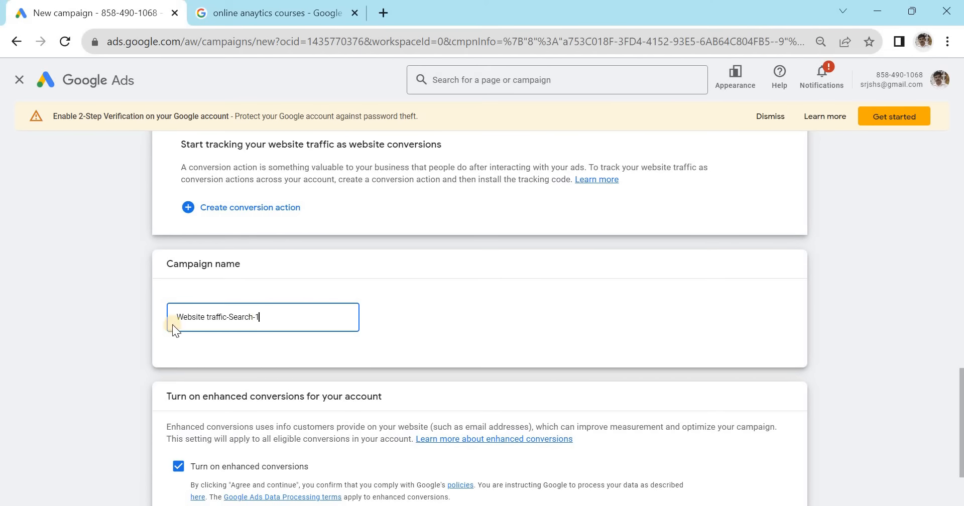
pyautogui.moveTo(176, 317); pyautogui.dragTo(395, 305)
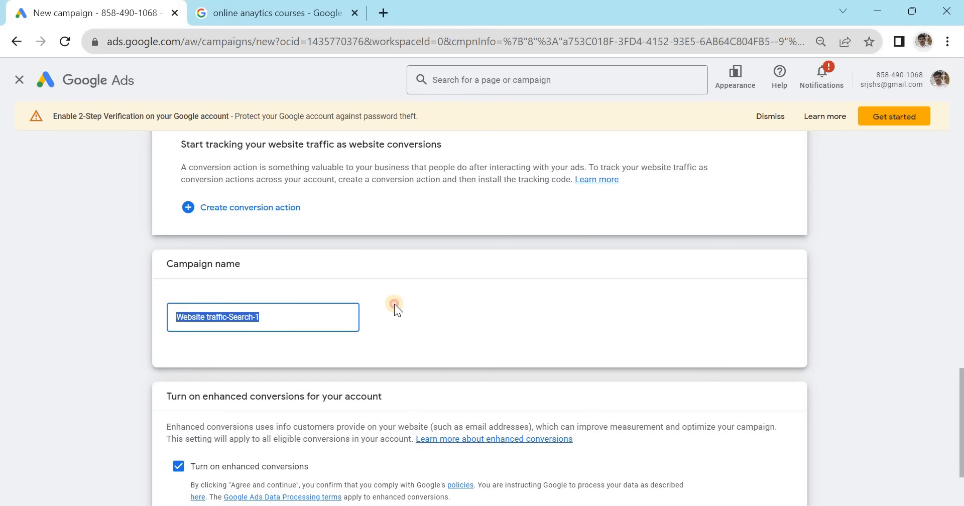
pyautogui.click(897, 349)
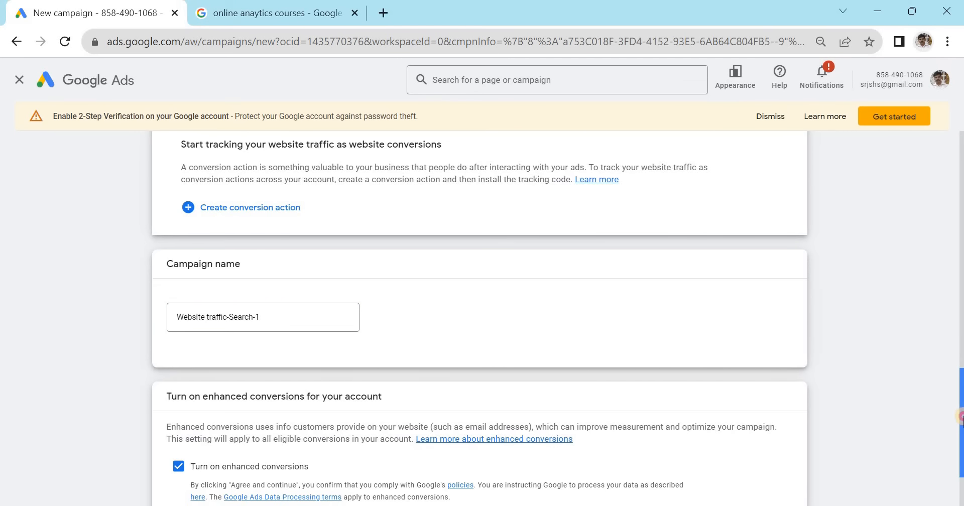
pyautogui.scroll(-2, 960, 411)
pyautogui.click(759, 440)
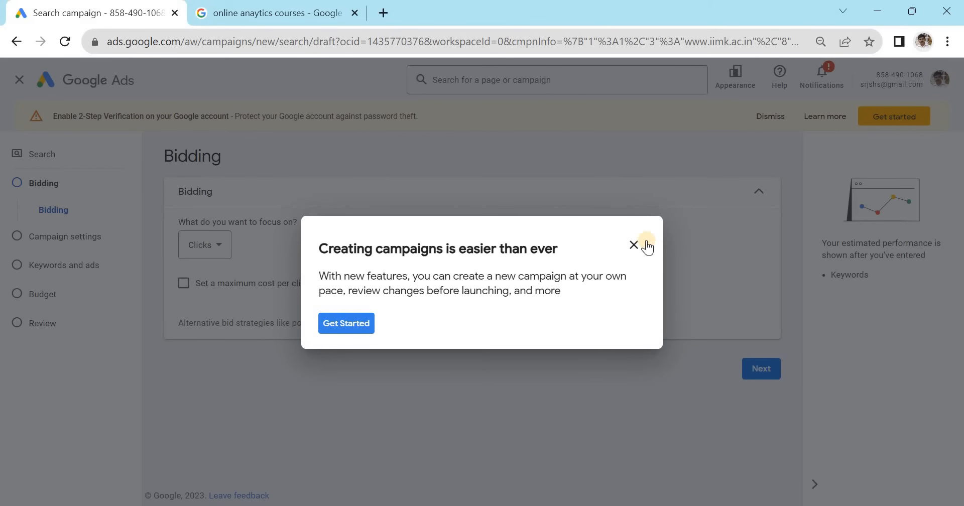
# Exit the campaign creation guide and review the bidding section, keeping Clicks as the focus
pyautogui.click(633, 244)
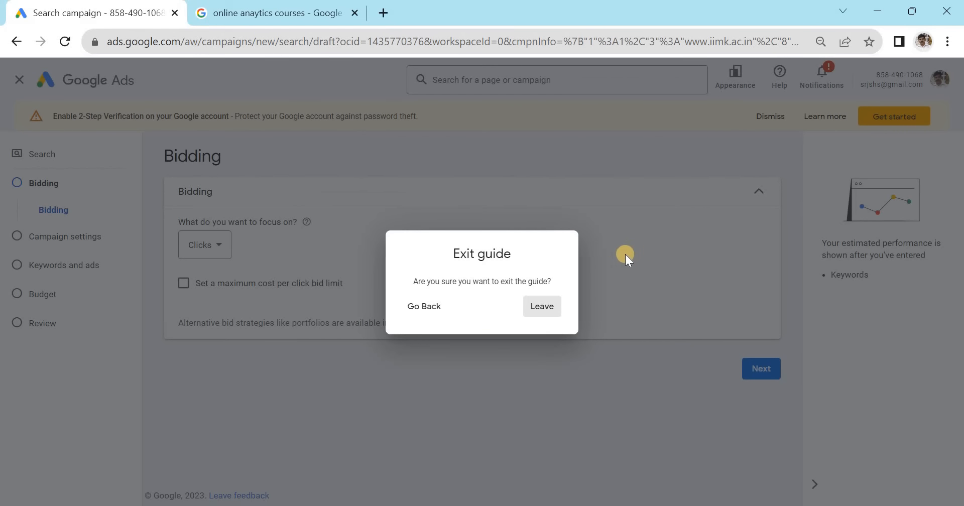
pyautogui.click(543, 308)
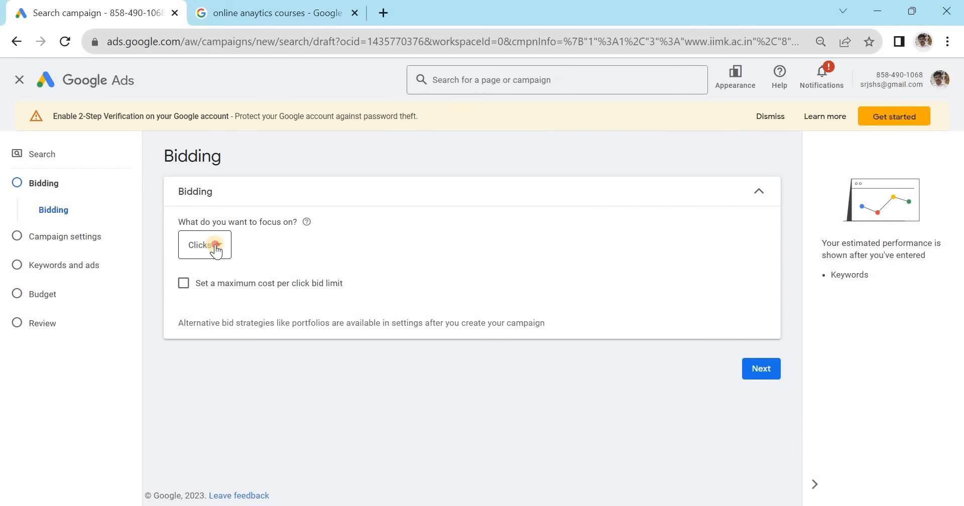
pyautogui.click(216, 249)
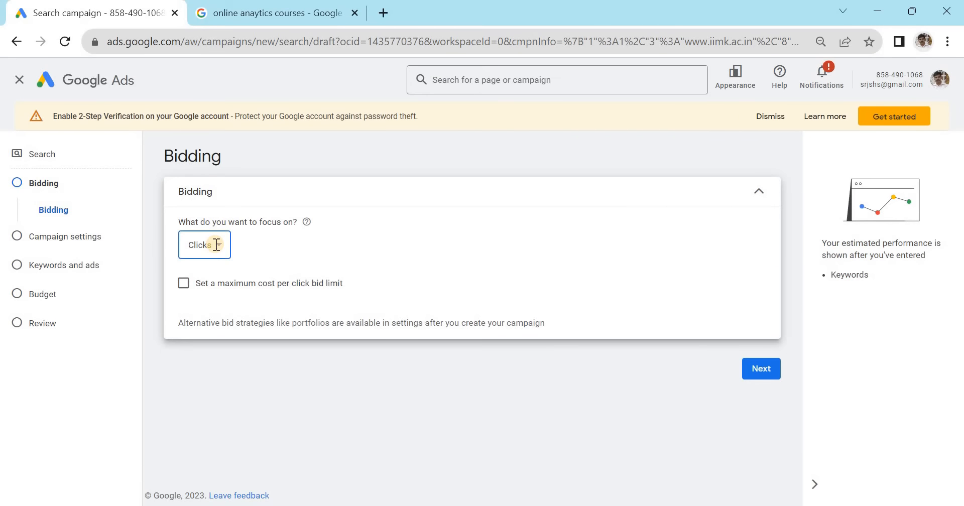
pyautogui.click(386, 199)
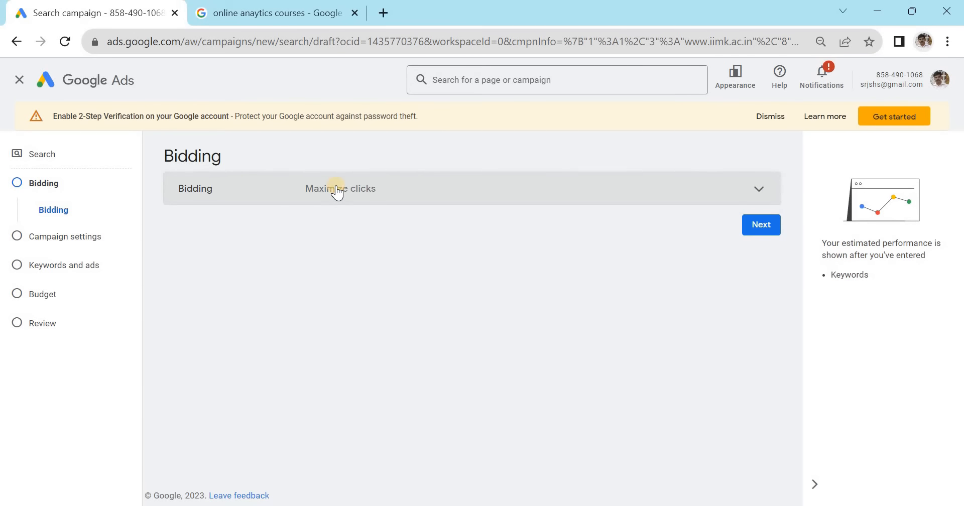
pyautogui.click(337, 193)
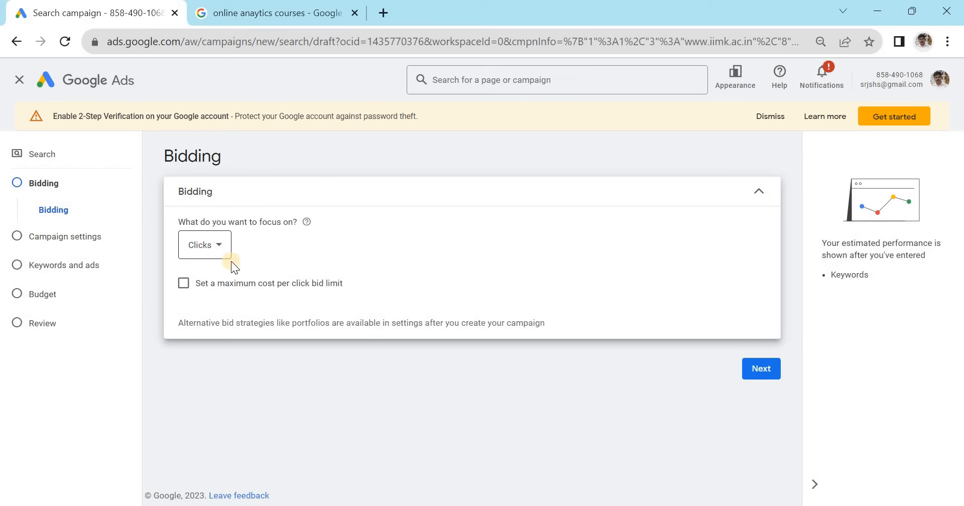
# Try a maximum cost per click bid limit of ₹10 and turn the limit off again
pyautogui.click(184, 283)
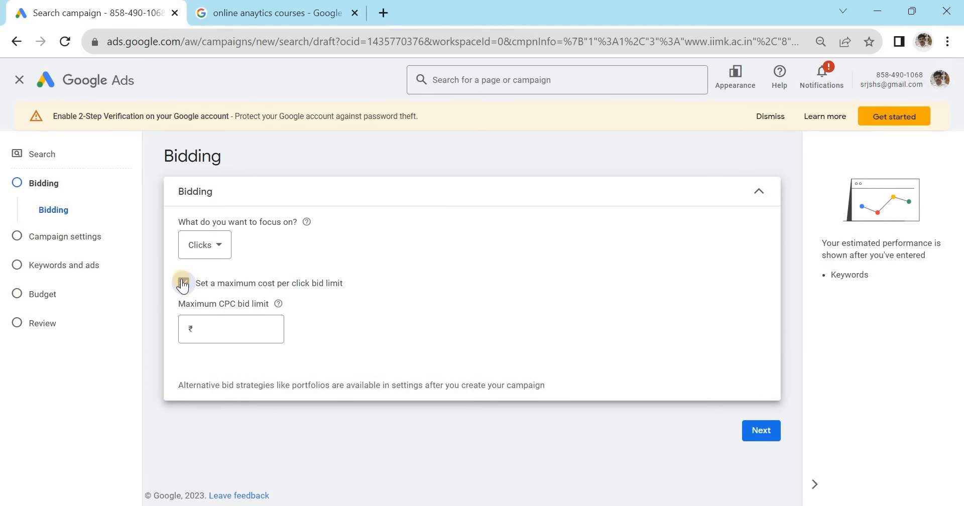
pyautogui.click(183, 282)
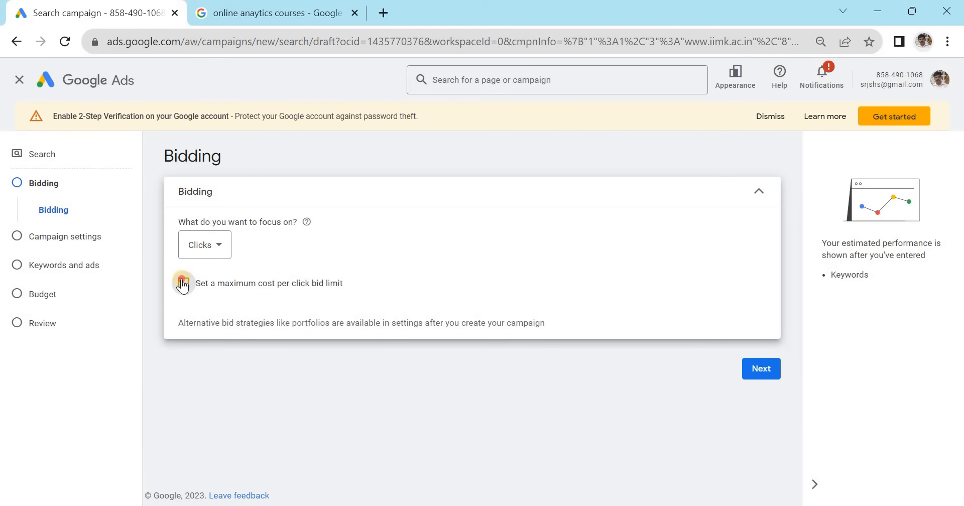
pyautogui.click(183, 283)
pyautogui.click(223, 331)
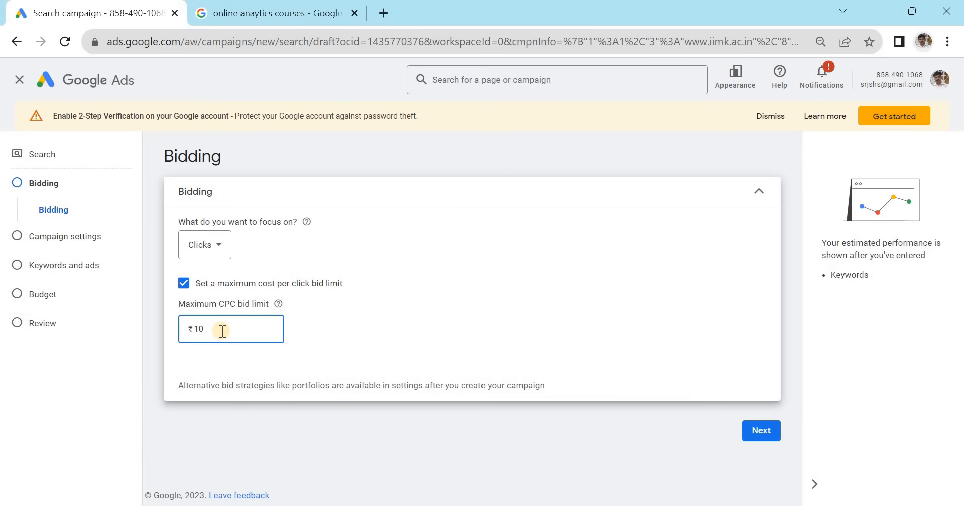
pyautogui.click(184, 283)
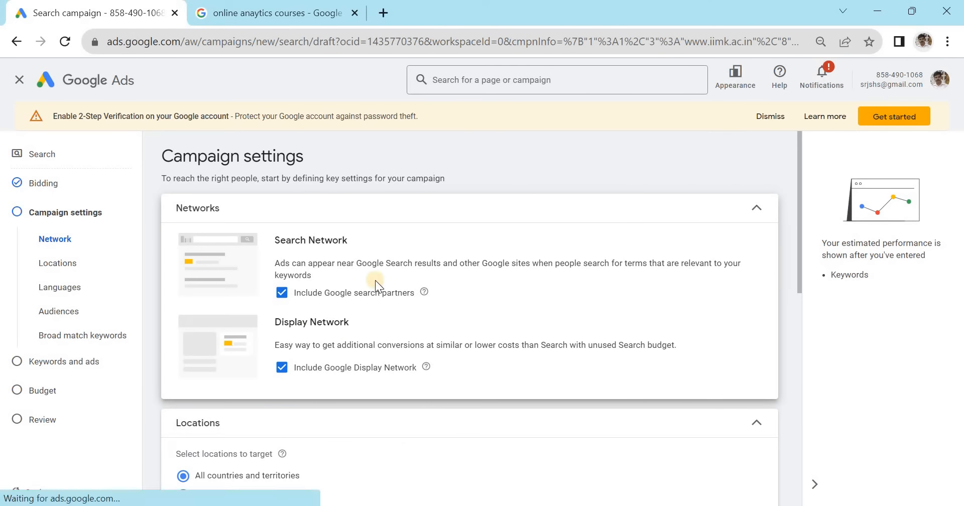
# Exclude the Google Display Network from the campaign's networks
pyautogui.click(282, 367)
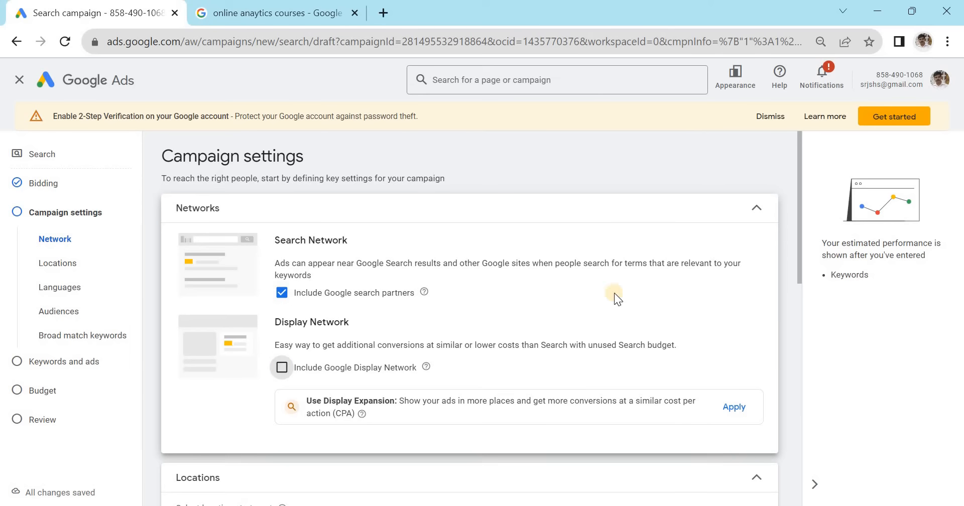
pyautogui.moveTo(801, 249); pyautogui.dragTo(799, 373)
pyautogui.click(417, 318)
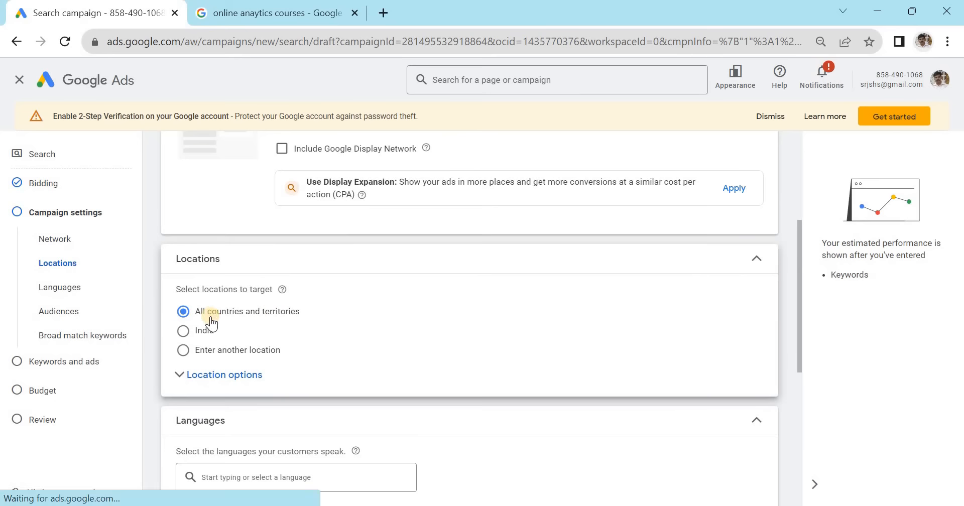
# Search for kerala as another location to target and view the explanation of Reach
pyautogui.click(184, 354)
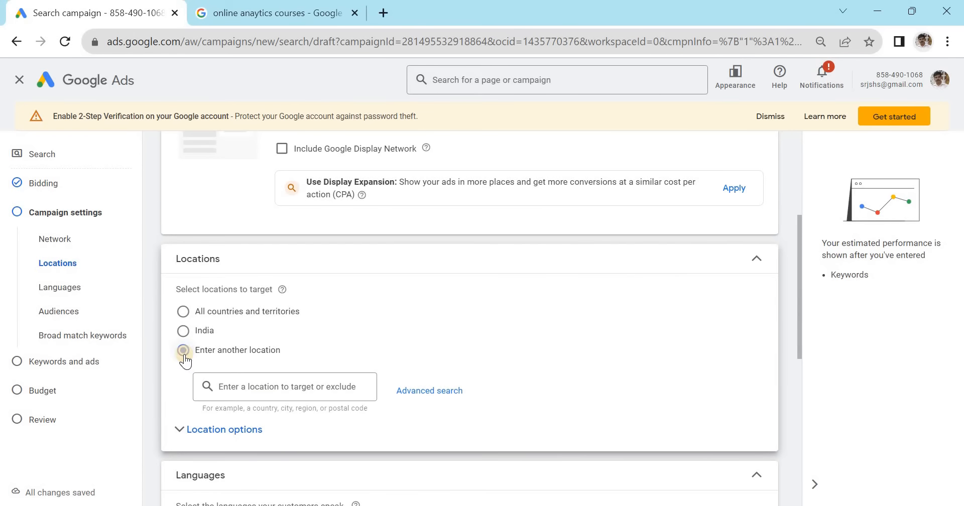
pyautogui.click(250, 384)
pyautogui.write('kerala')
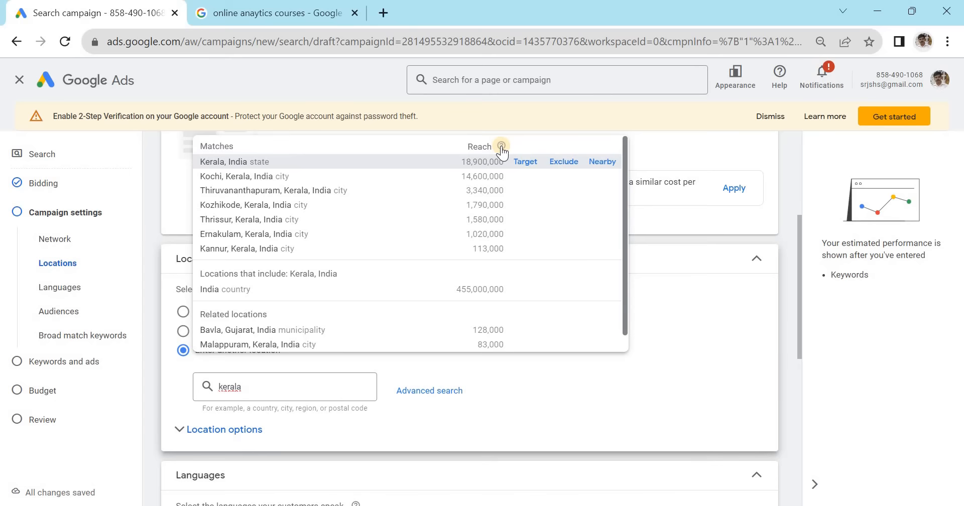
pyautogui.moveTo(502, 151)
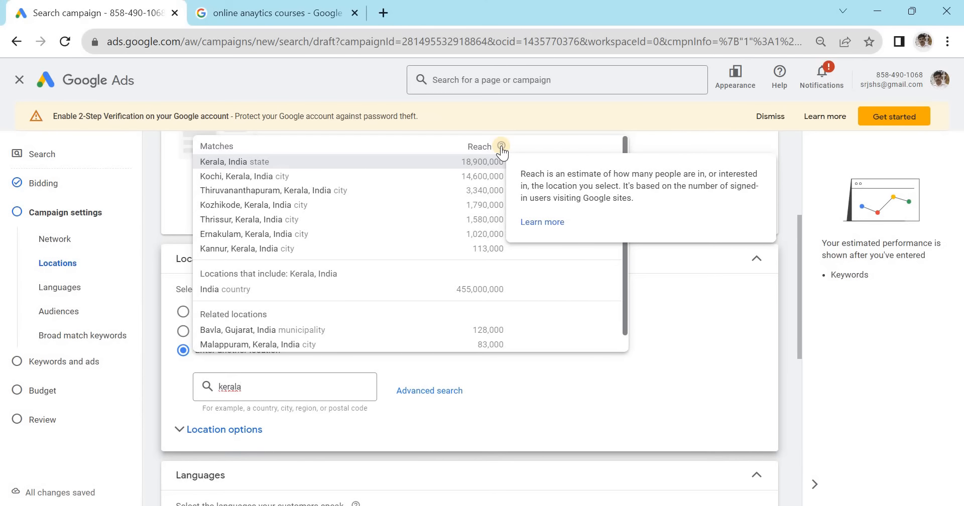
pyautogui.click(739, 321)
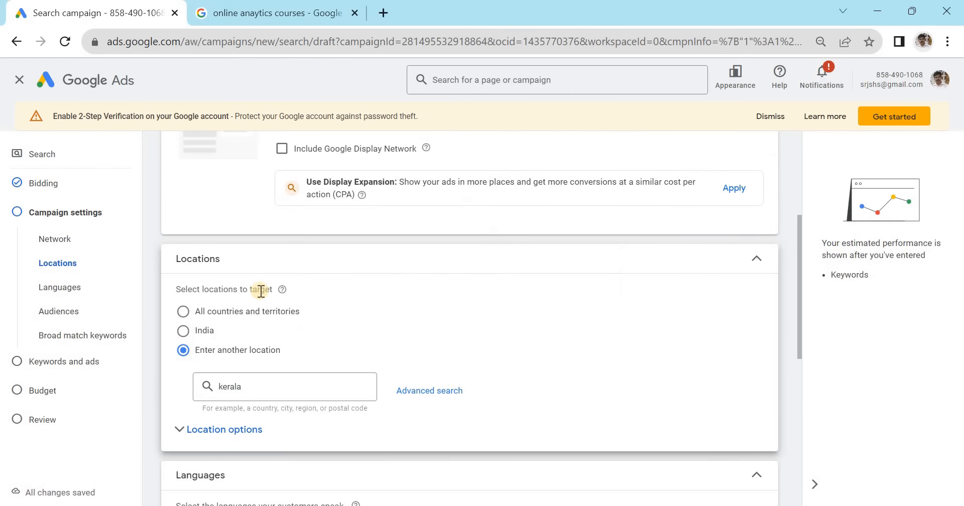
# Target India as the campaign location and check the language choices, keeping English
pyautogui.click(184, 333)
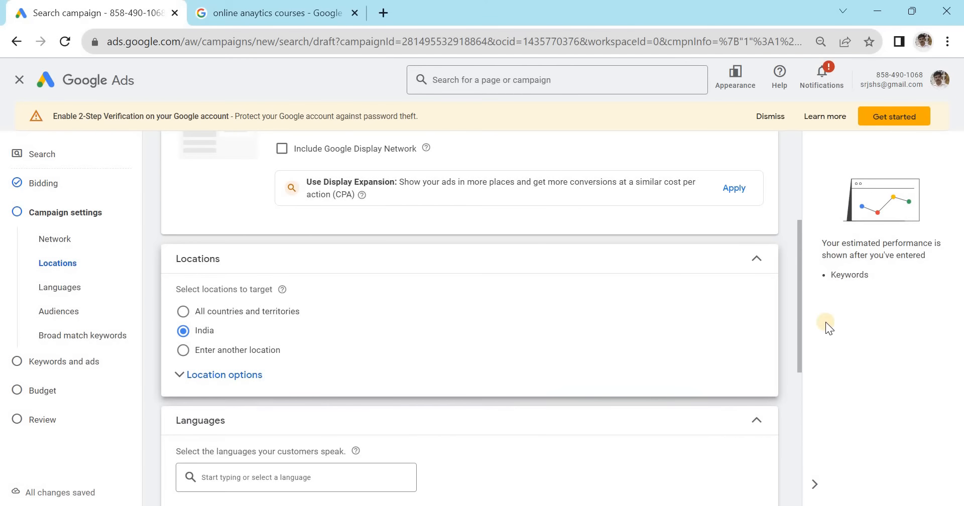
pyautogui.moveTo(799, 312); pyautogui.dragTo(796, 373)
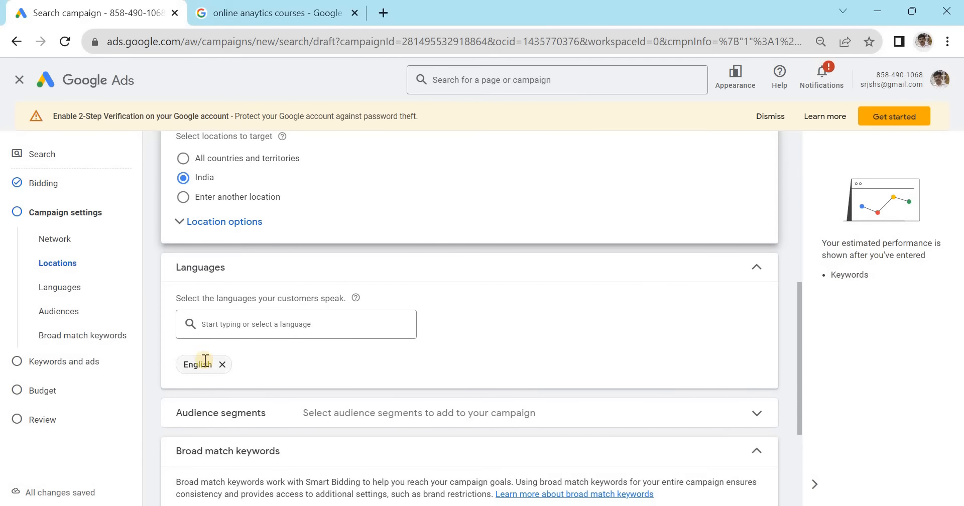
pyautogui.click(226, 325)
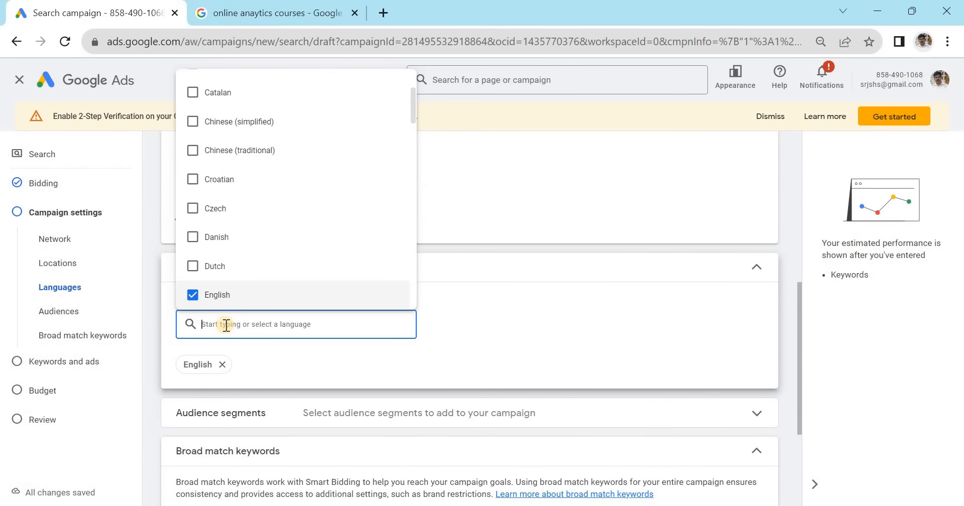
pyautogui.click(574, 367)
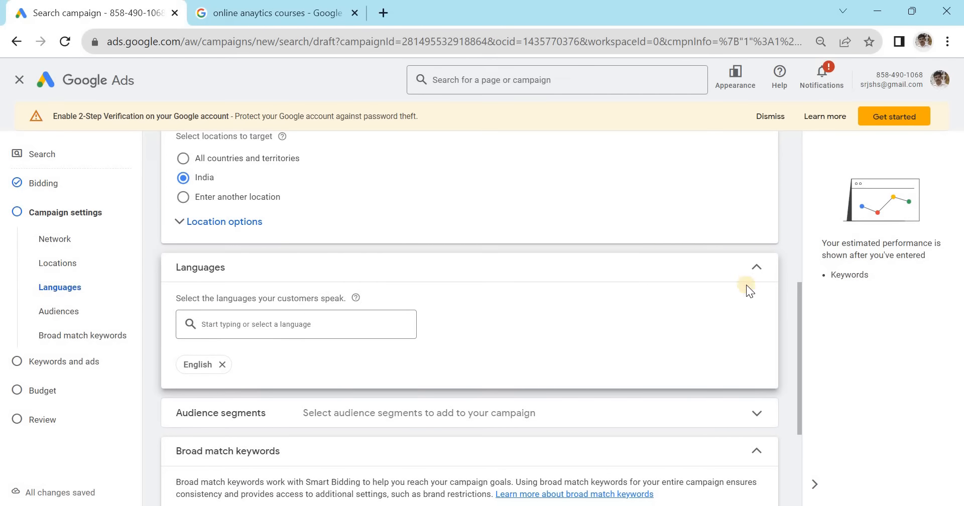
# Review the additional campaign settings, continue to Keywords and ads, and exit the new keywords guide
pyautogui.moveTo(800, 297); pyautogui.dragTo(805, 364)
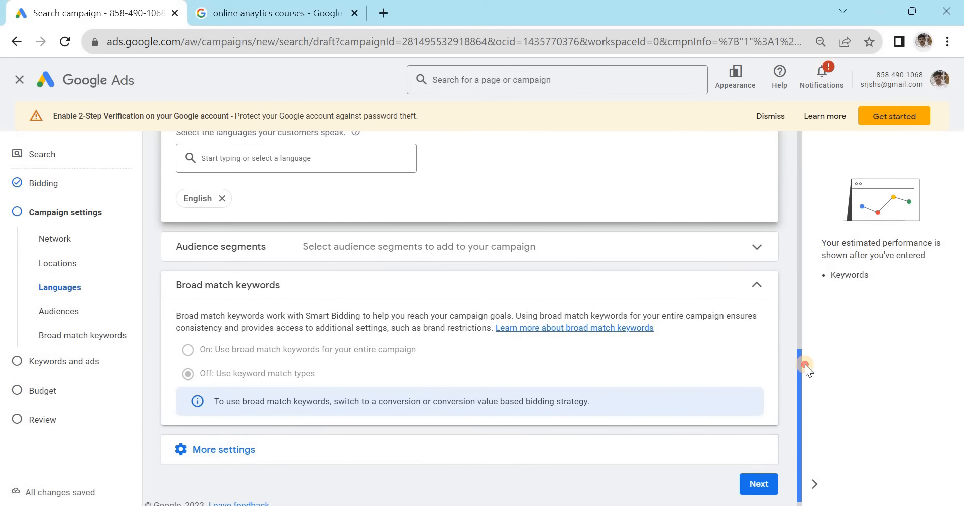
pyautogui.moveTo(810, 396); pyautogui.dragTo(809, 404)
pyautogui.click(236, 444)
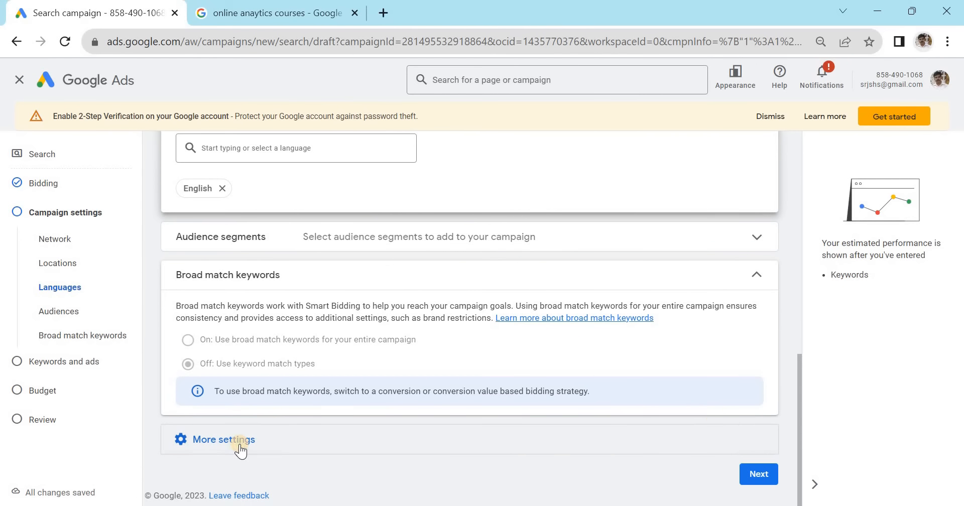
pyautogui.moveTo(800, 354); pyautogui.dragTo(803, 405)
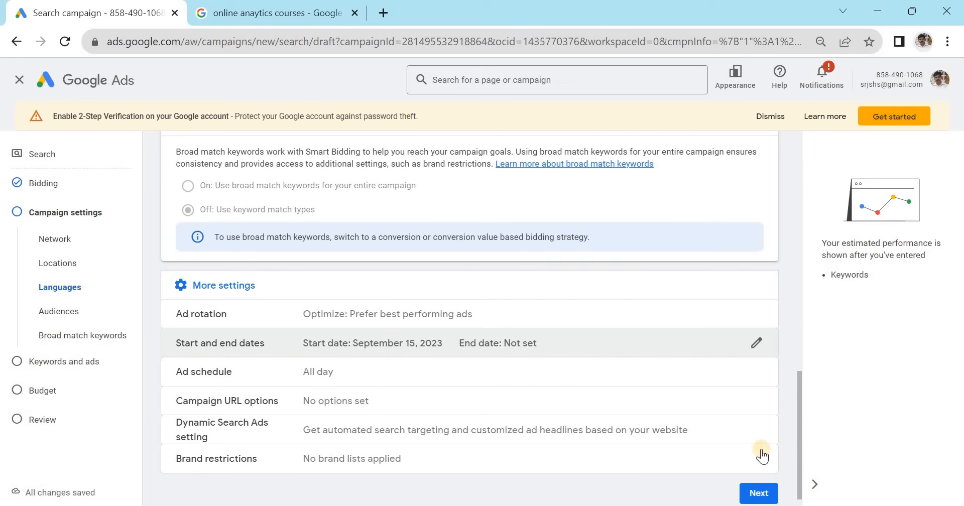
pyautogui.click(758, 495)
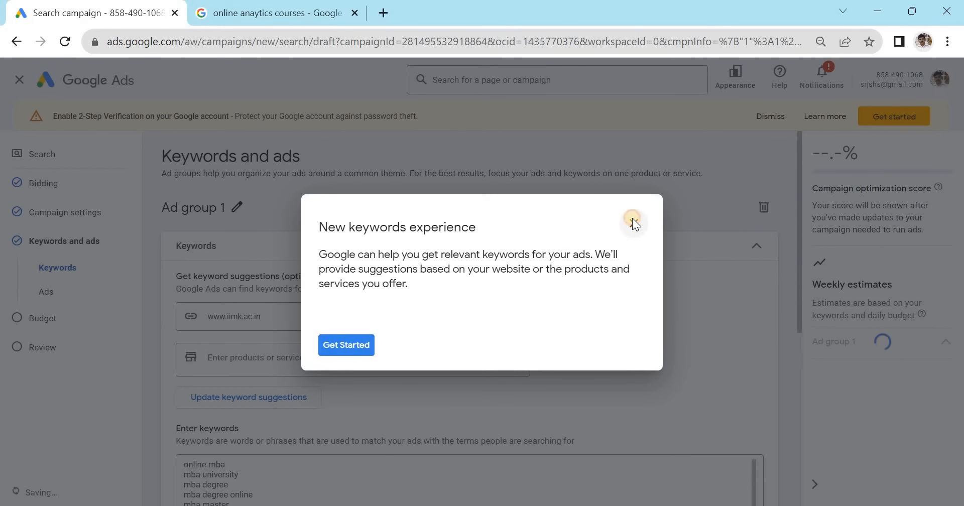
pyautogui.click(633, 224)
pyautogui.click(547, 311)
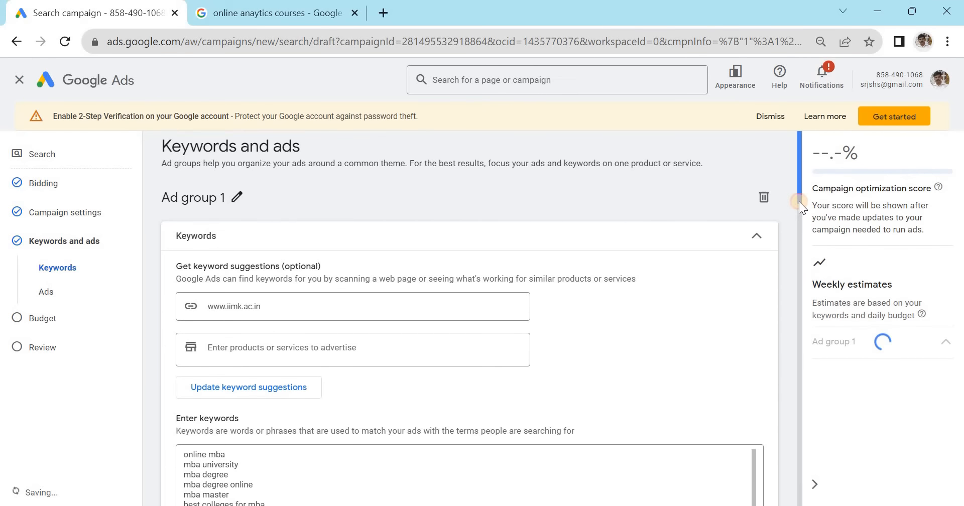
# Examine the suggested keywords for Ad group 1 and highlight "best colleges for mba" and "master of business administration"
pyautogui.scroll(-2, 304, 205)
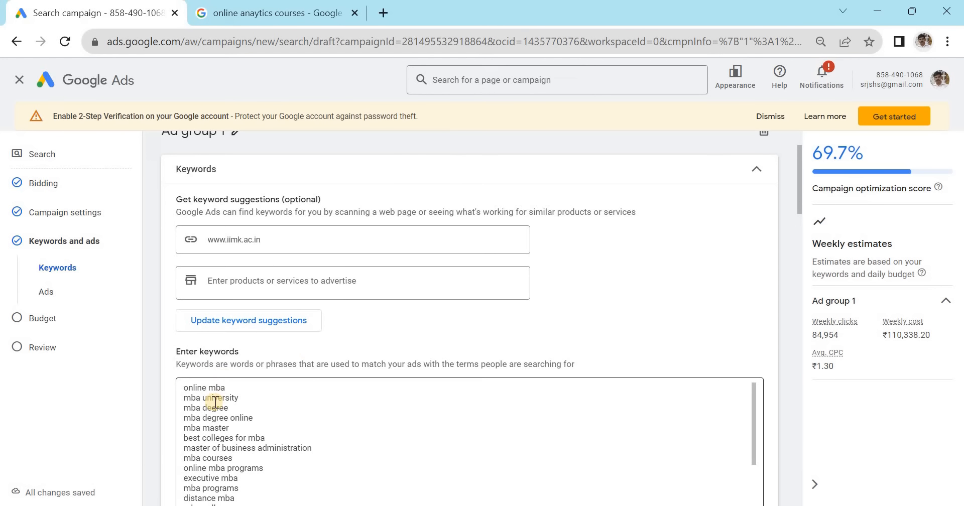
pyautogui.moveTo(799, 192); pyautogui.dragTo(799, 218)
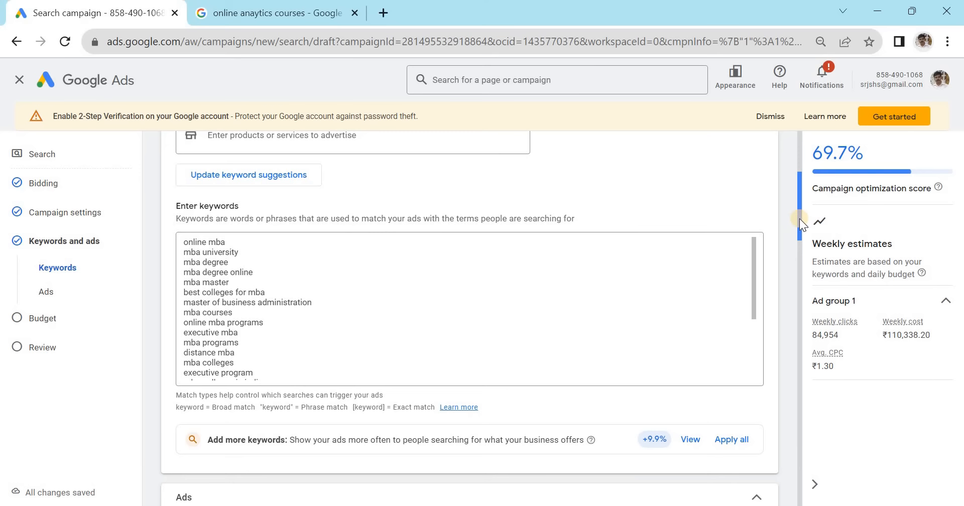
pyautogui.click(754, 308)
pyautogui.scroll(-3, 754, 308)
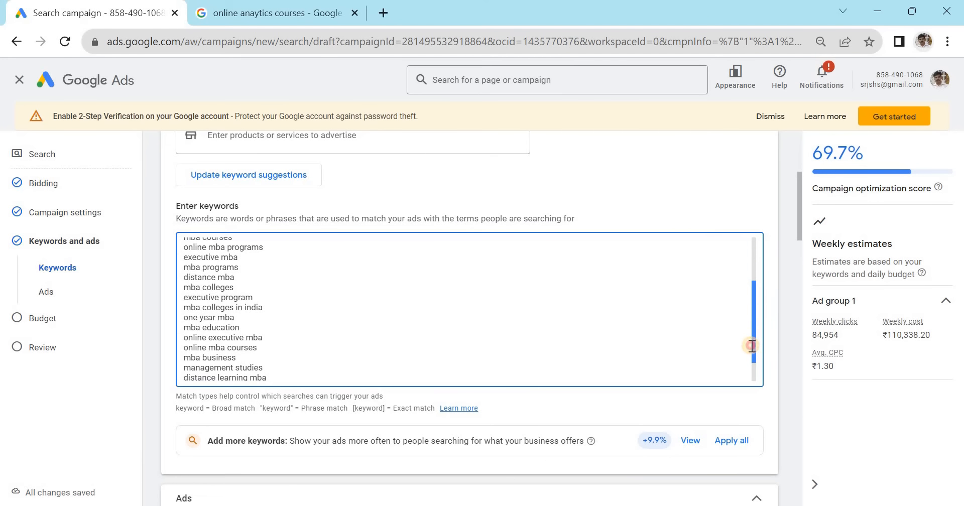
pyautogui.scroll(-1, 752, 346)
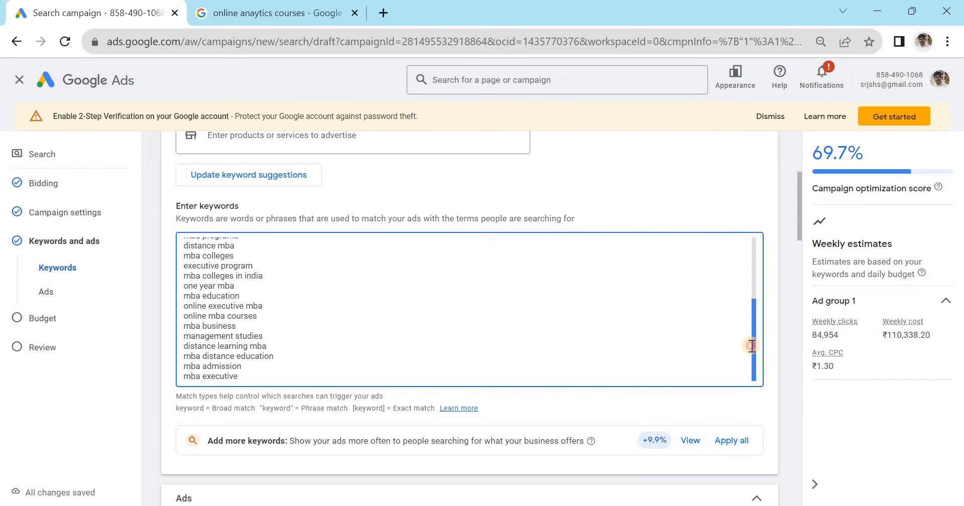
pyautogui.moveTo(746, 284); pyautogui.dragTo(755, 263)
pyautogui.moveTo(338, 304); pyautogui.dragTo(146, 297)
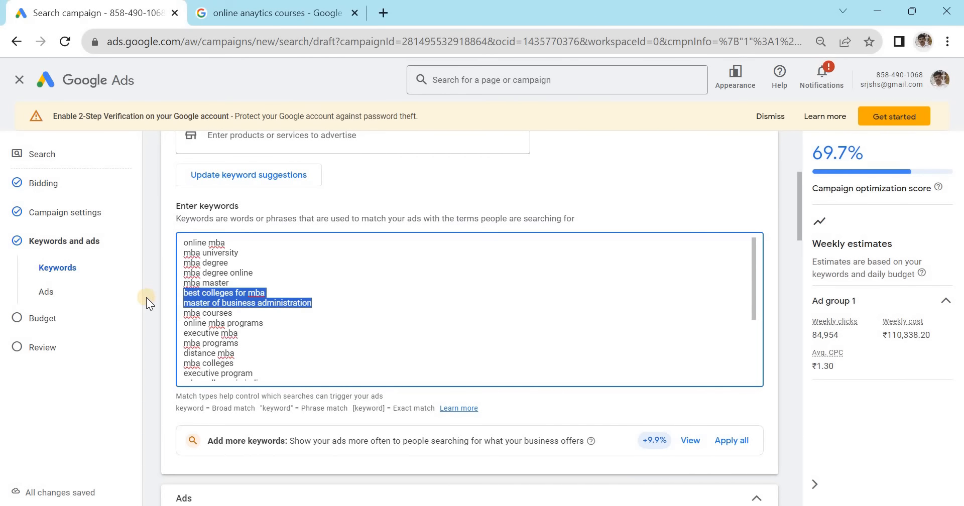
# Delete the highlighted keywords "best colleges for mba" and "master of business administration" from the keyword list
pyautogui.press('super+shift+s')
pyautogui.press('Escape')
pyautogui.press('BackSpace')
pyautogui.press('BackSpace')
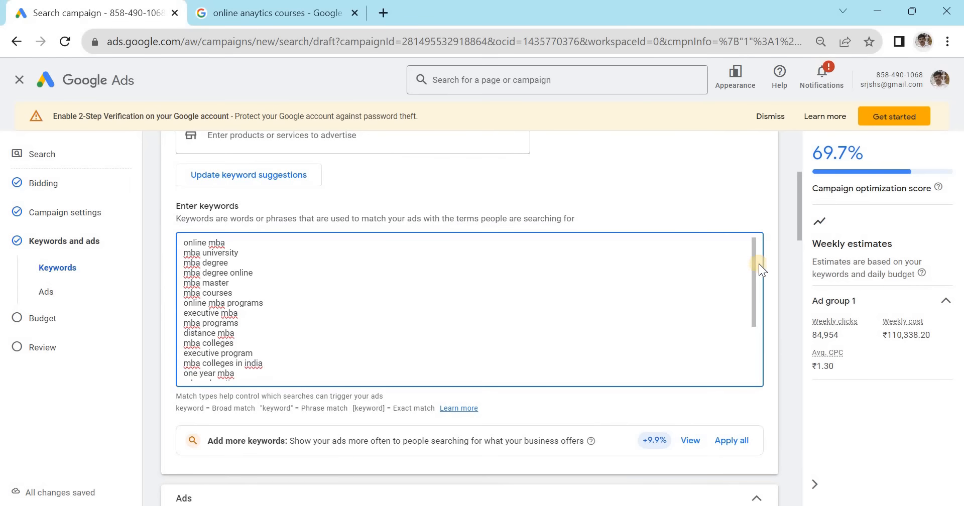
# Look through the remaining keywords and the match type notes, highlighting "Phrase match" and the keyword "online executive mba"
pyautogui.scroll(-1, 749, 305)
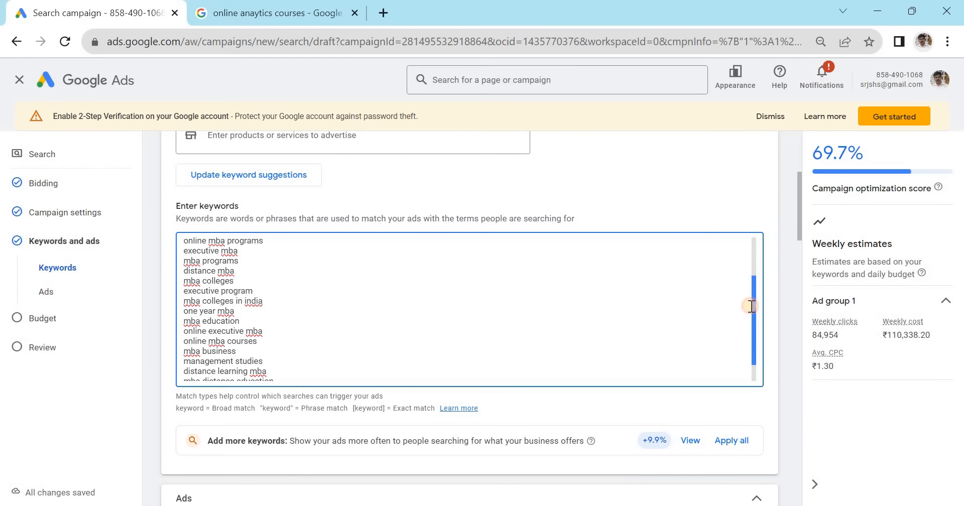
pyautogui.moveTo(748, 347); pyautogui.dragTo(755, 334)
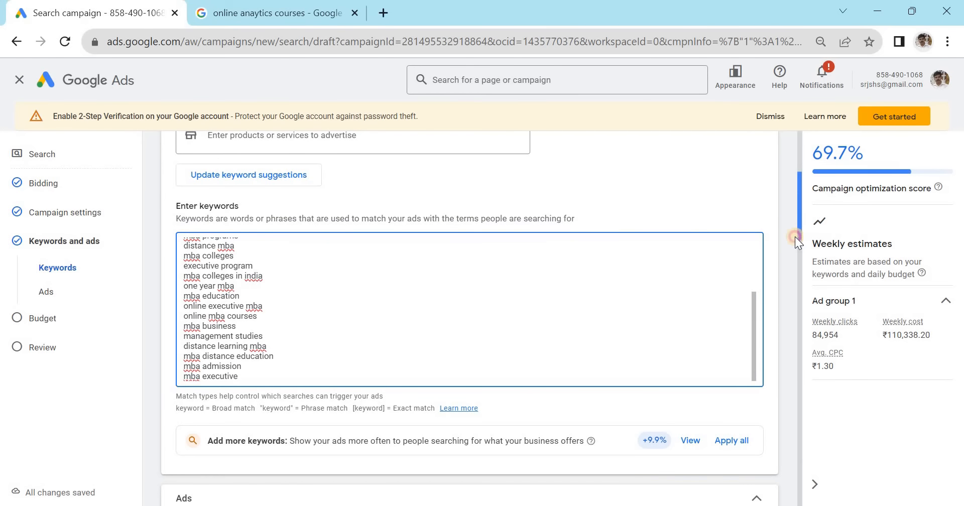
pyautogui.moveTo(794, 236); pyautogui.dragTo(795, 243)
pyautogui.click(706, 297)
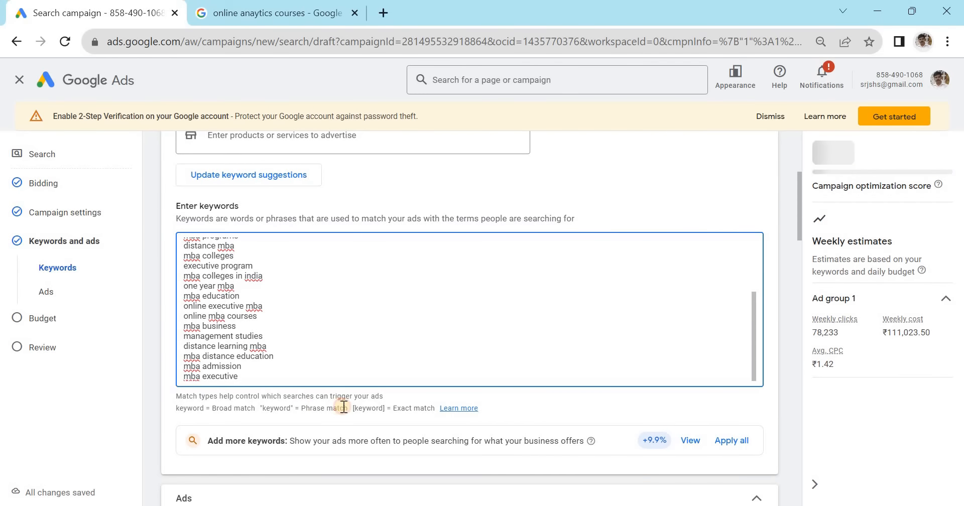
pyautogui.moveTo(301, 407); pyautogui.dragTo(346, 407)
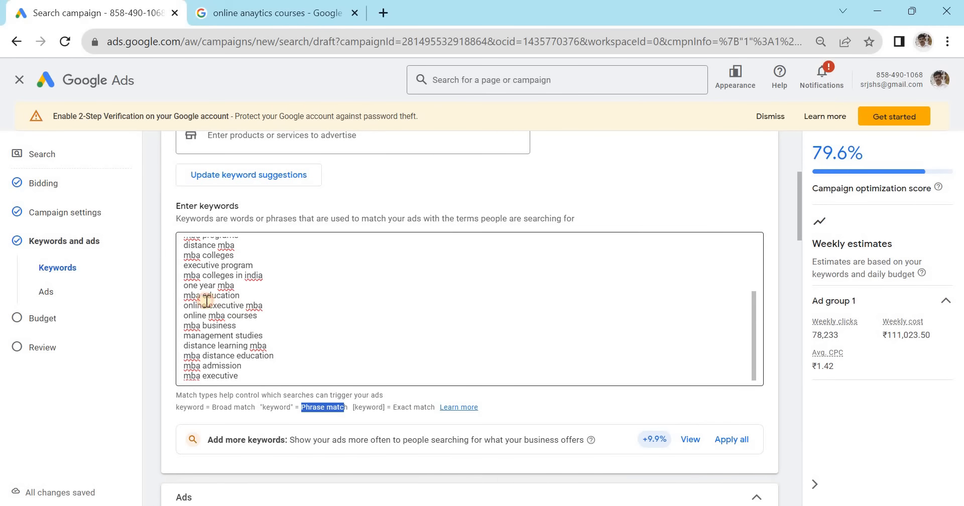
pyautogui.moveTo(263, 306); pyautogui.dragTo(181, 306)
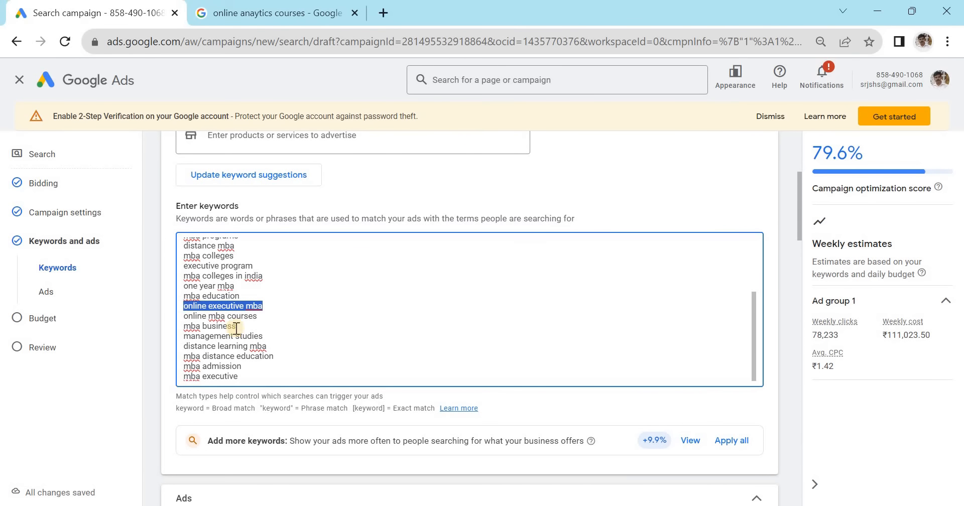
pyautogui.click(242, 346)
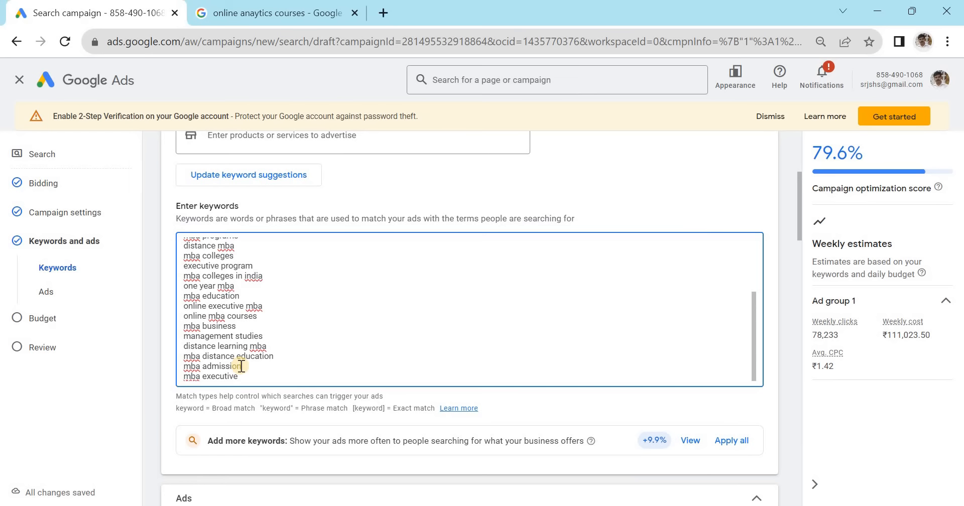
# Enclose the keyword "mba admission" in quotation marks to try out phrase match
pyautogui.click(185, 365)
pyautogui.click(243, 366)
pyautogui.write("'")
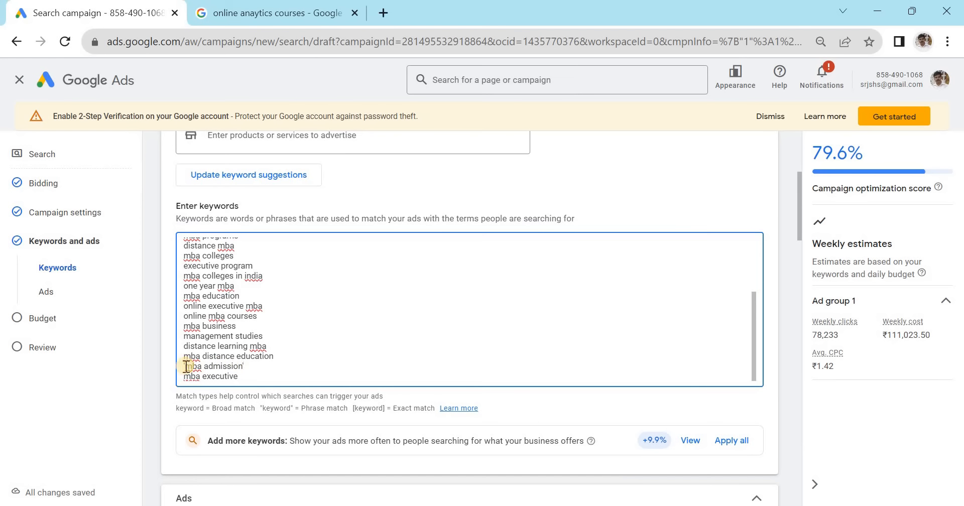
pyautogui.moveTo(186, 366); pyautogui.dragTo(245, 367)
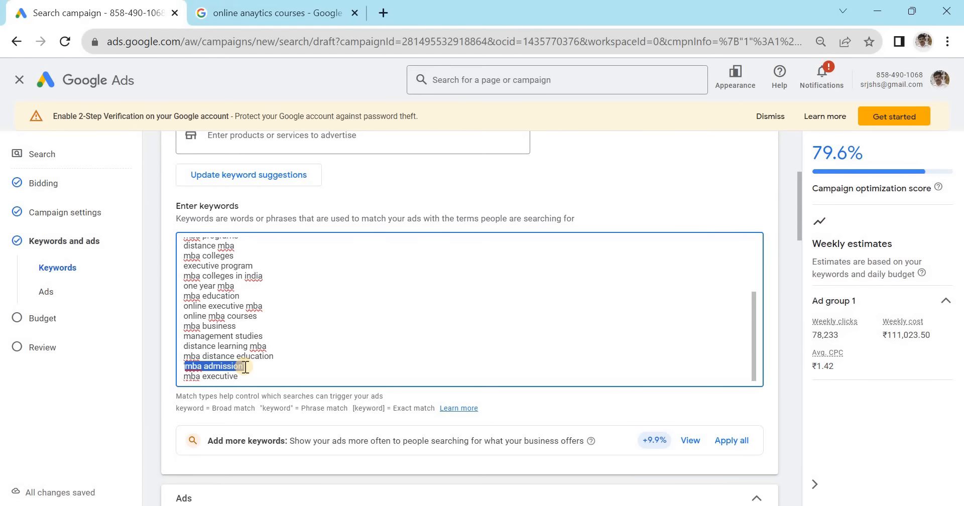
pyautogui.write('"')
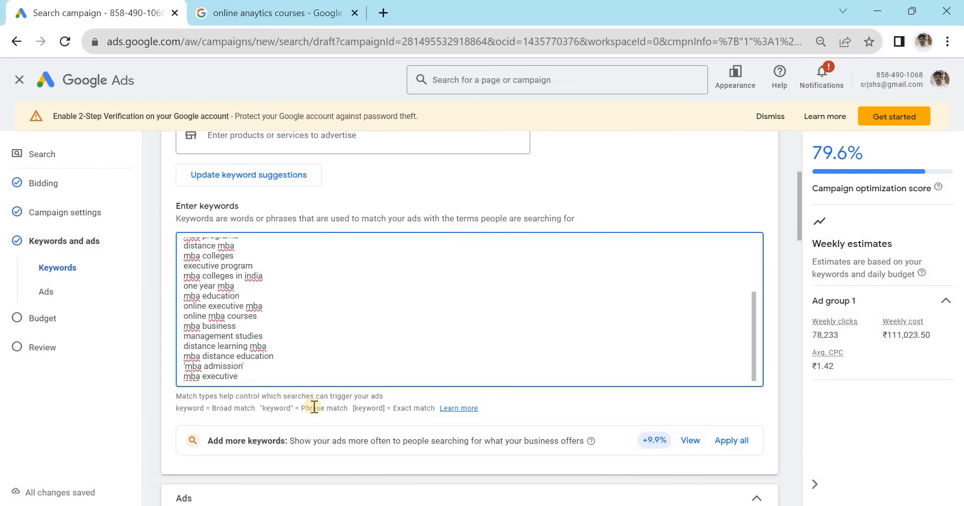
# Make "mba admission" an exact match keyword by enclosing it in square brackets instead of quotes
pyautogui.click(252, 368)
pyautogui.click(184, 366)
pyautogui.write('[')
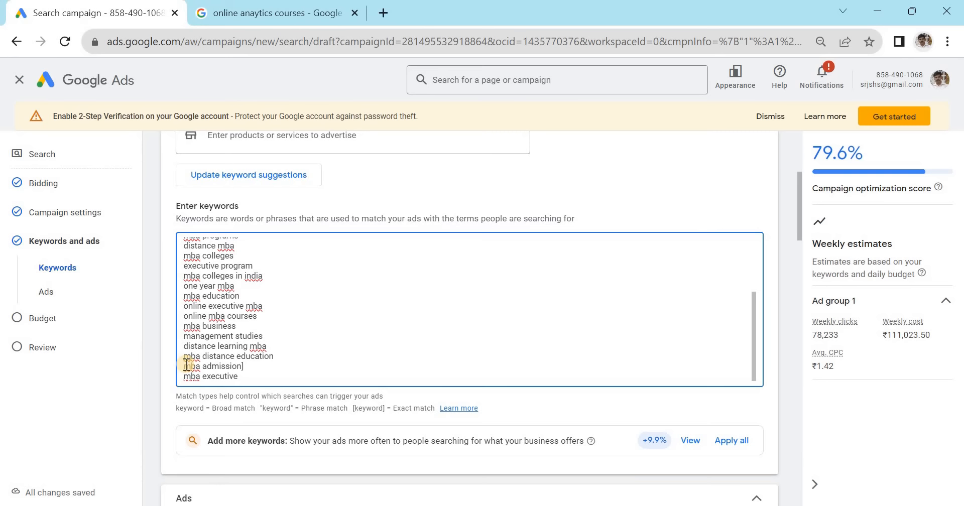
pyautogui.write('[')
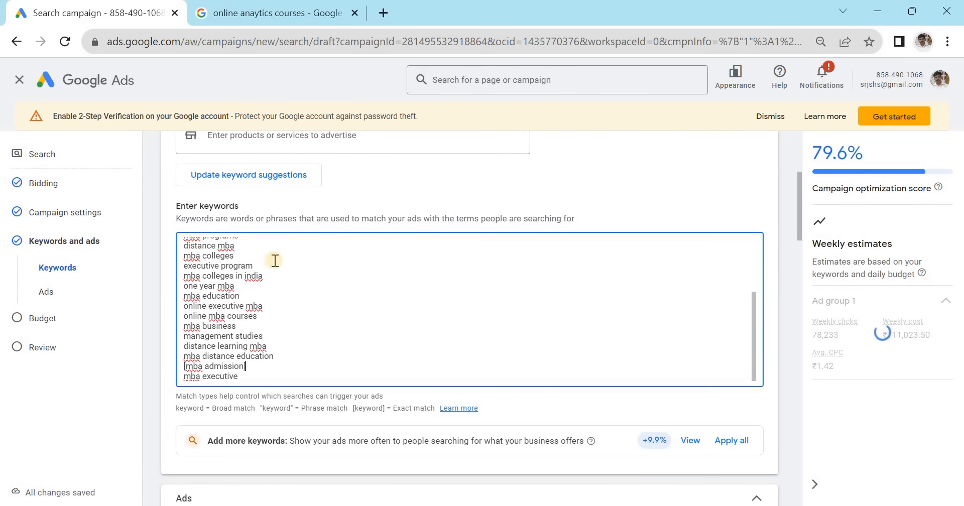
# Check how the web address appears in the sponsored excelr.in result on the Google search page, and return to the ad's display path
pyautogui.moveTo(799, 232); pyautogui.dragTo(808, 303)
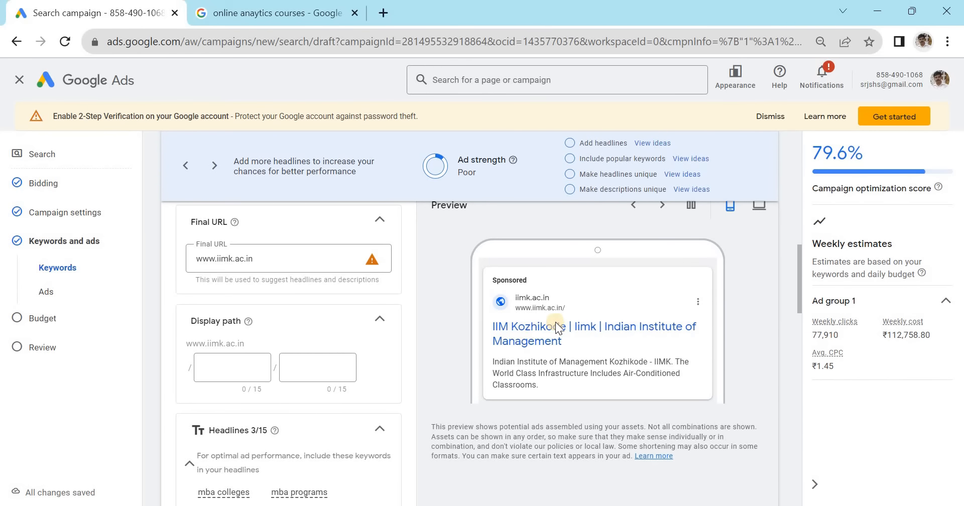
pyautogui.click(203, 363)
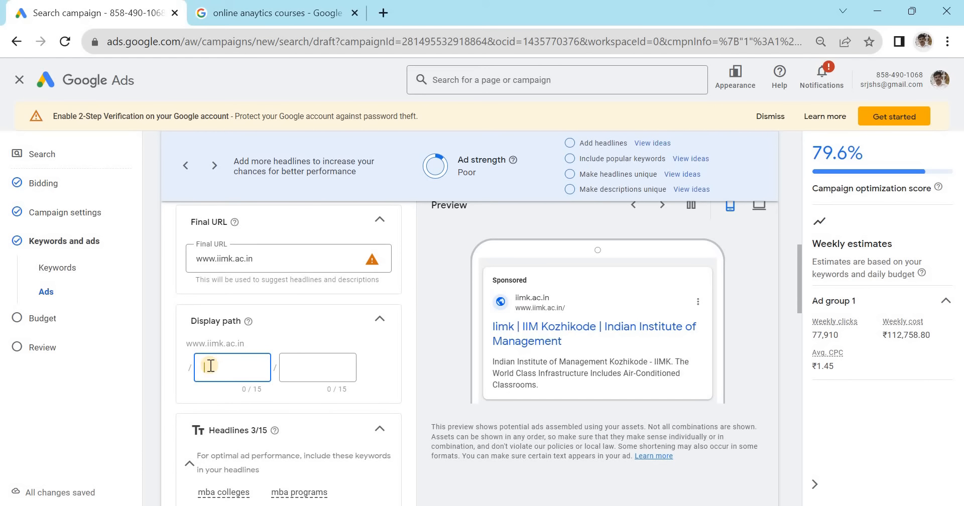
pyautogui.click(286, 9)
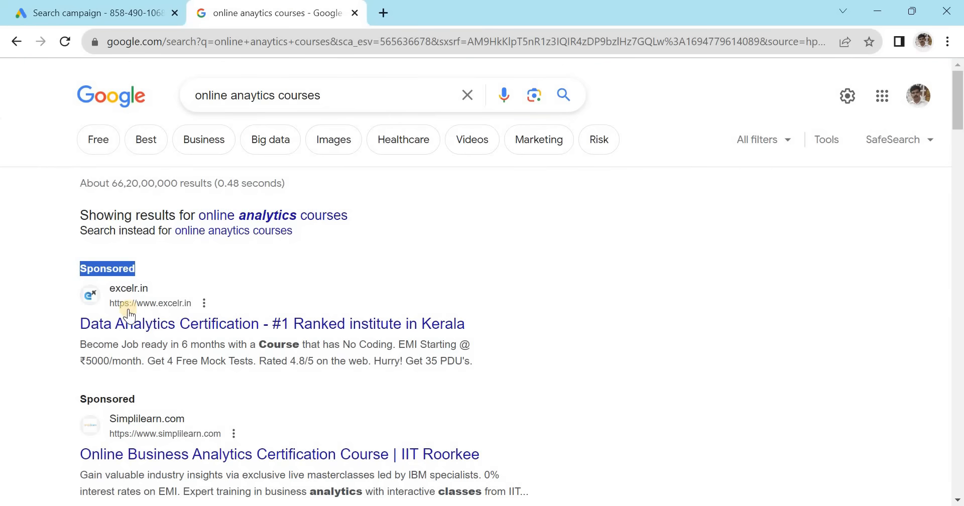
pyautogui.moveTo(173, 302); pyautogui.dragTo(200, 303)
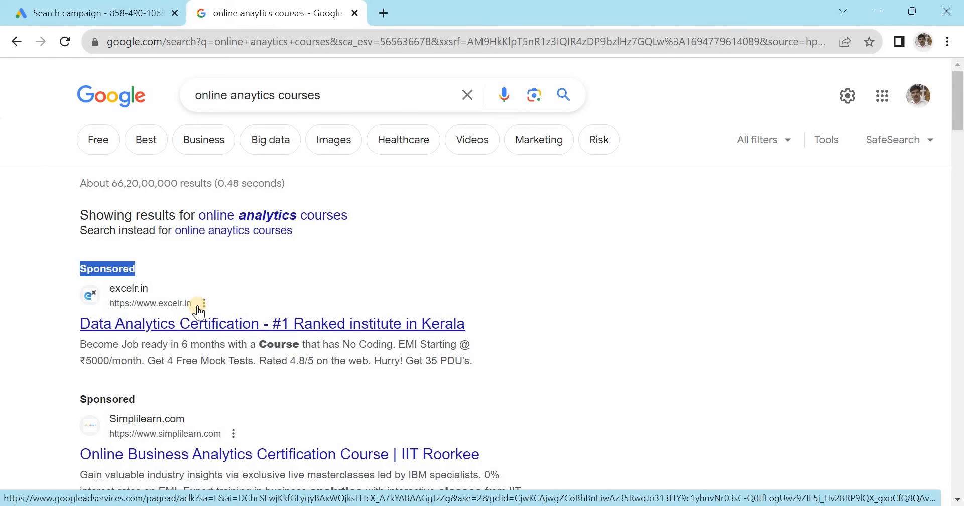
pyautogui.click(136, 6)
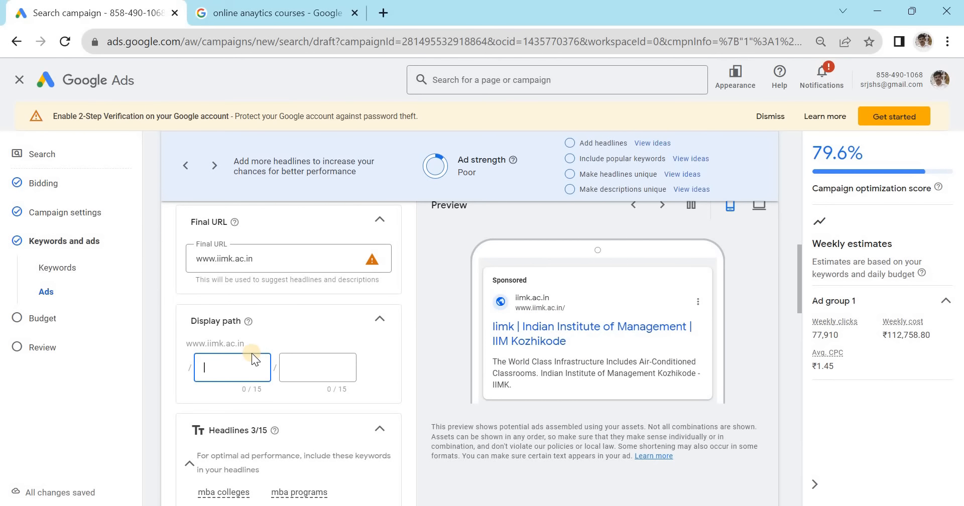
# Set the two parts of the ad's display path to "courses" and "certificates"
pyautogui.write('courses')
pyautogui.click(330, 365)
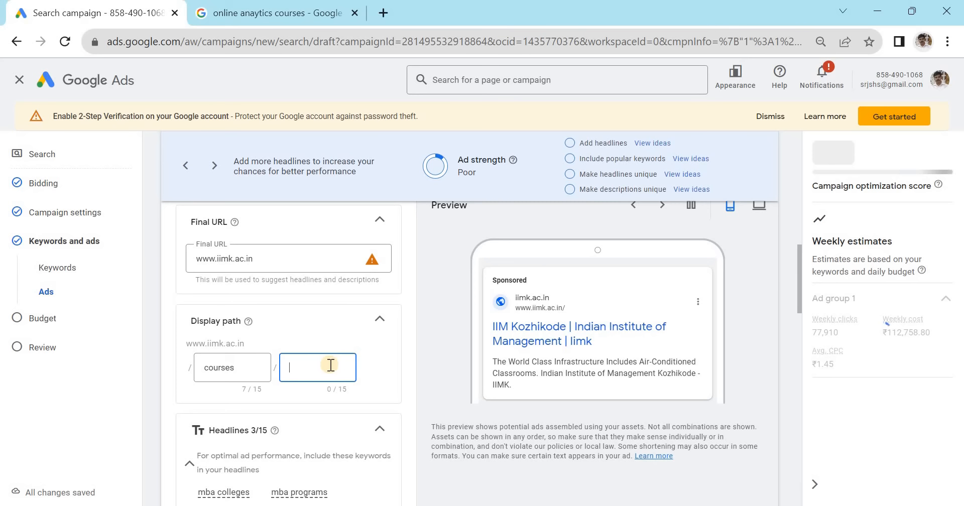
pyautogui.write('certificates')
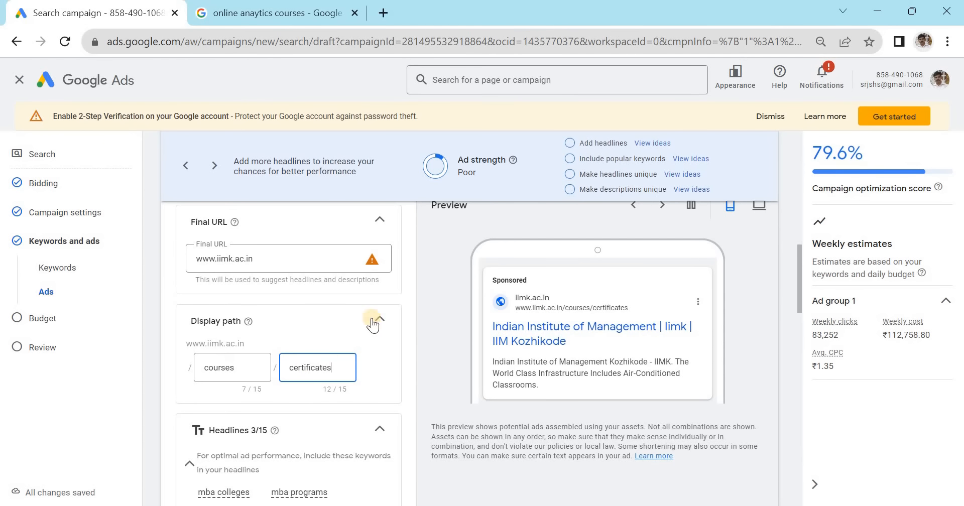
pyautogui.click(263, 259)
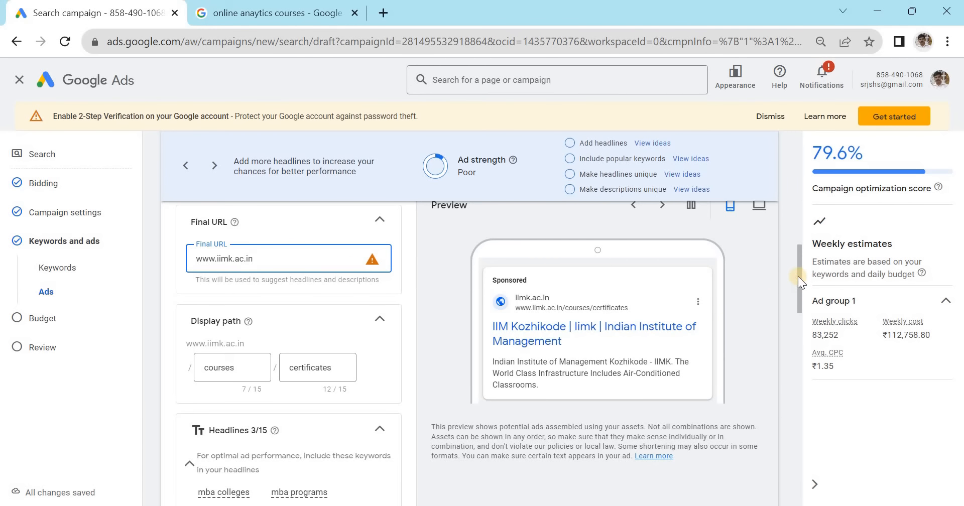
pyautogui.scroll(-3, 801, 292)
pyautogui.scroll(3, 803, 281)
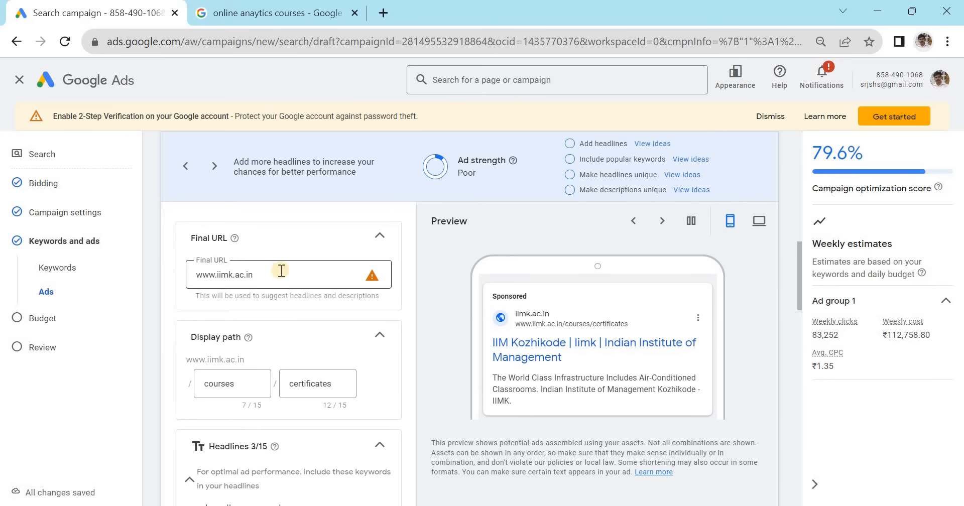
pyautogui.click(276, 275)
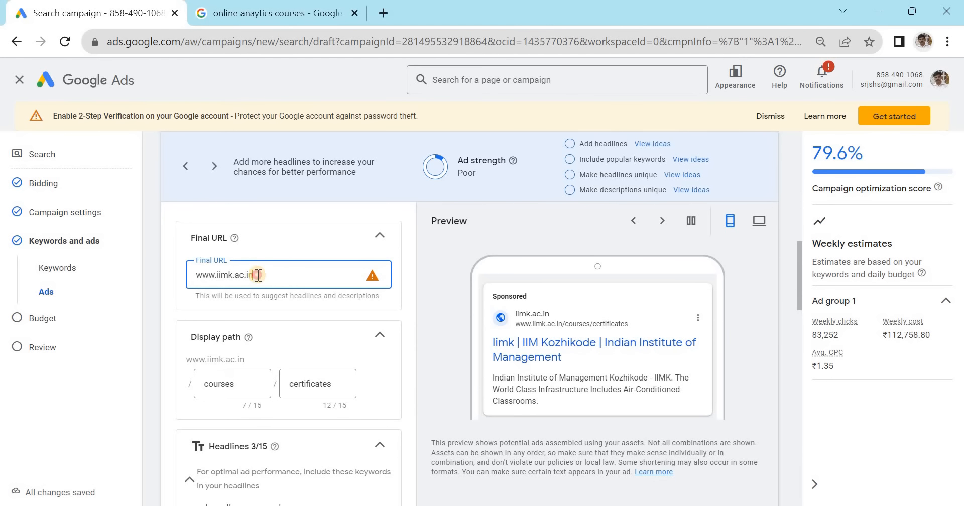
pyautogui.doubleClick(192, 275)
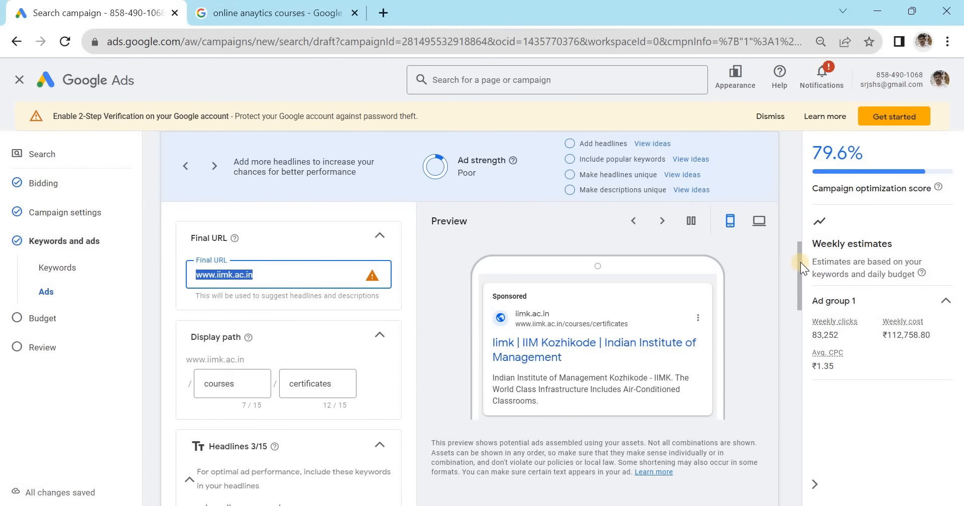
# Look over the ad's headline and description fields
pyautogui.moveTo(800, 262)
pyautogui.mouseDown()
pyautogui.moveTo(800, 292)
pyautogui.moveTo(800, 278)
pyautogui.mouseUp()
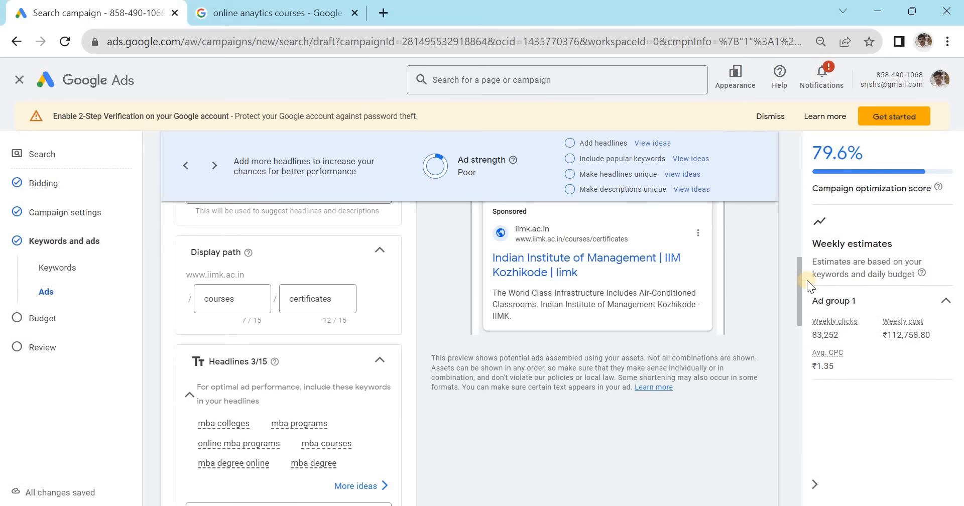
pyautogui.moveTo(800, 273); pyautogui.dragTo(803, 324)
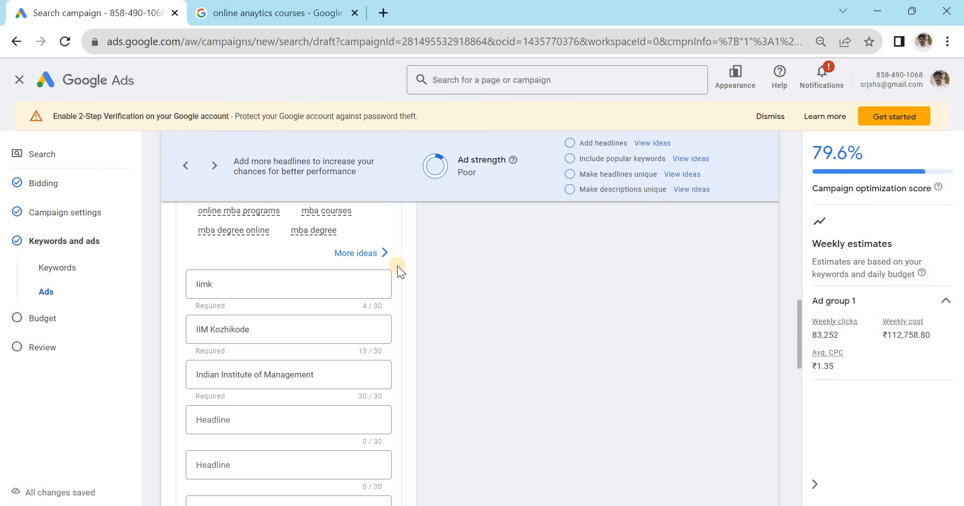
pyautogui.click(211, 426)
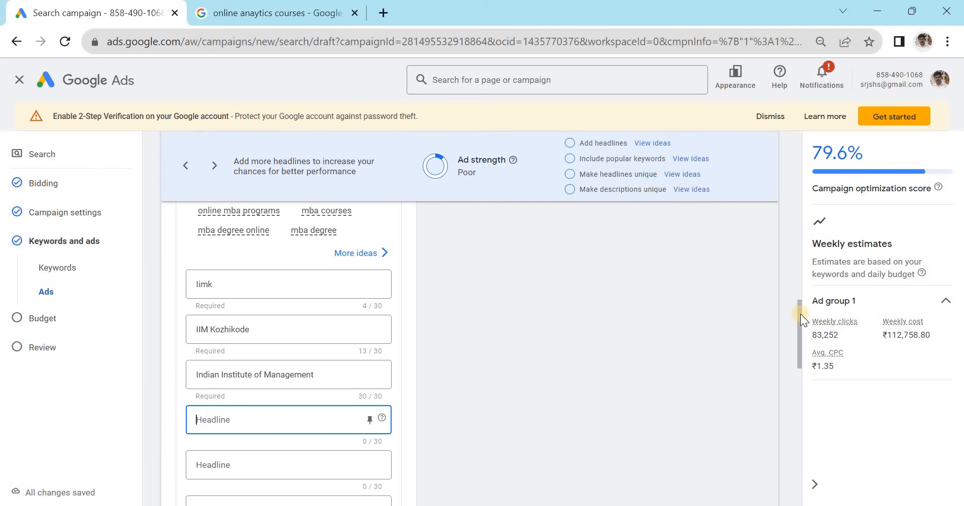
pyautogui.scroll(-5, 796, 331)
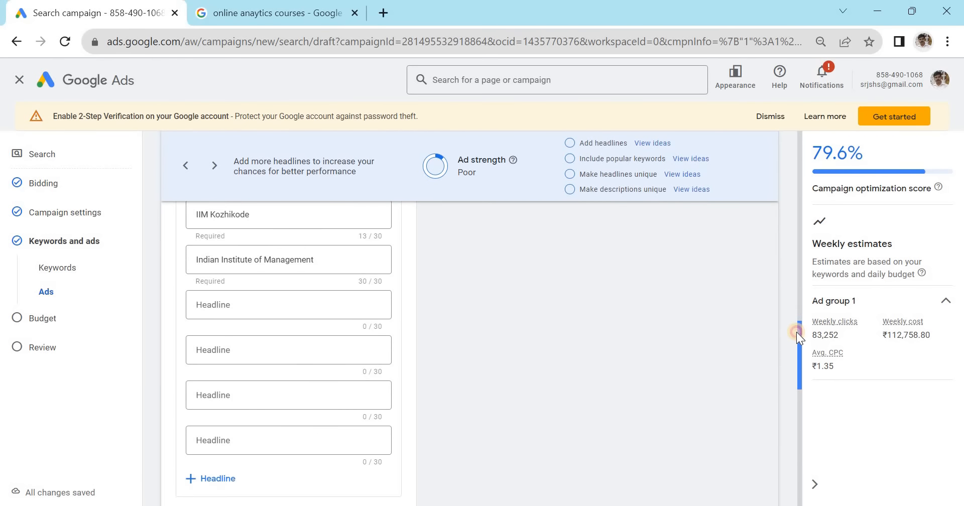
pyautogui.moveTo(800, 357); pyautogui.dragTo(800, 367)
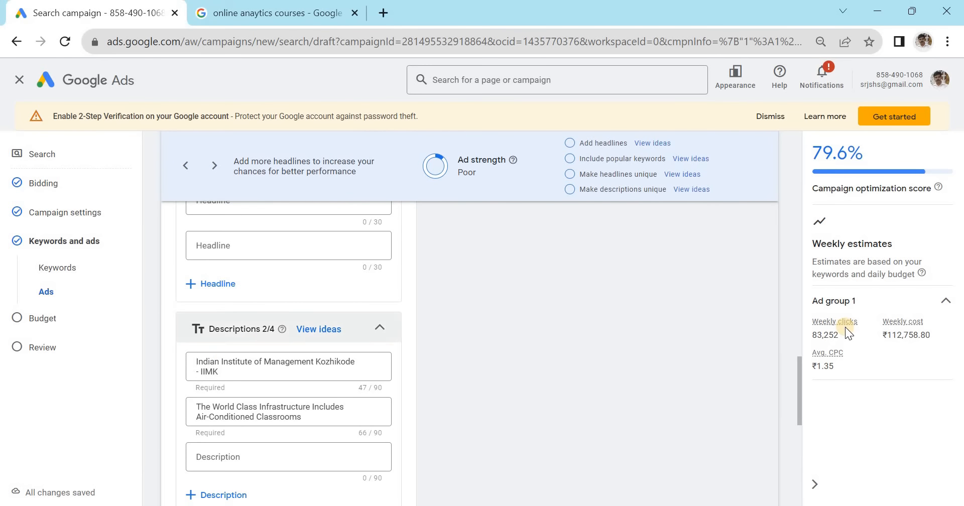
# Examine the ad in the mobile preview and switch to the desktop preview
pyautogui.moveTo(800, 364); pyautogui.dragTo(807, 255)
pyautogui.moveTo(487, 323); pyautogui.dragTo(552, 367)
pyautogui.click(553, 366)
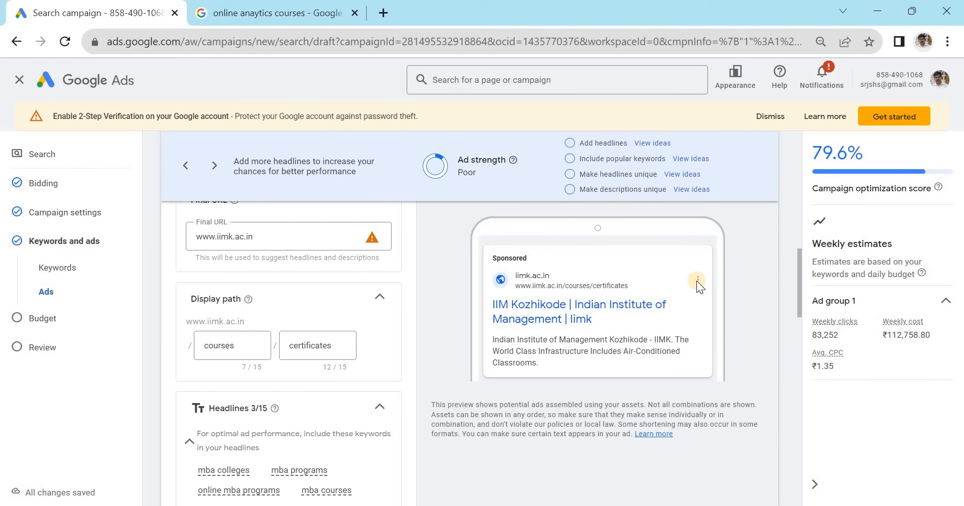
pyautogui.click(800, 262)
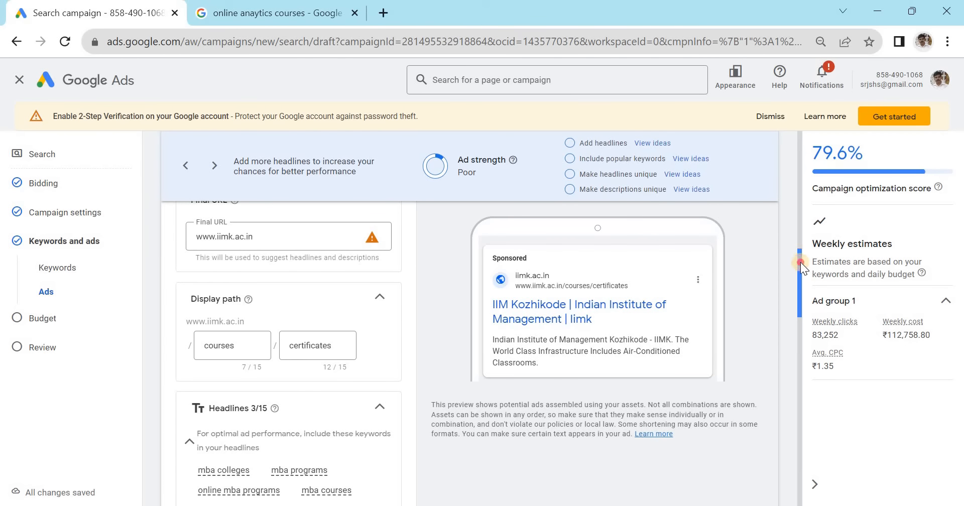
pyautogui.scroll(5, 785, 273)
pyautogui.click(758, 324)
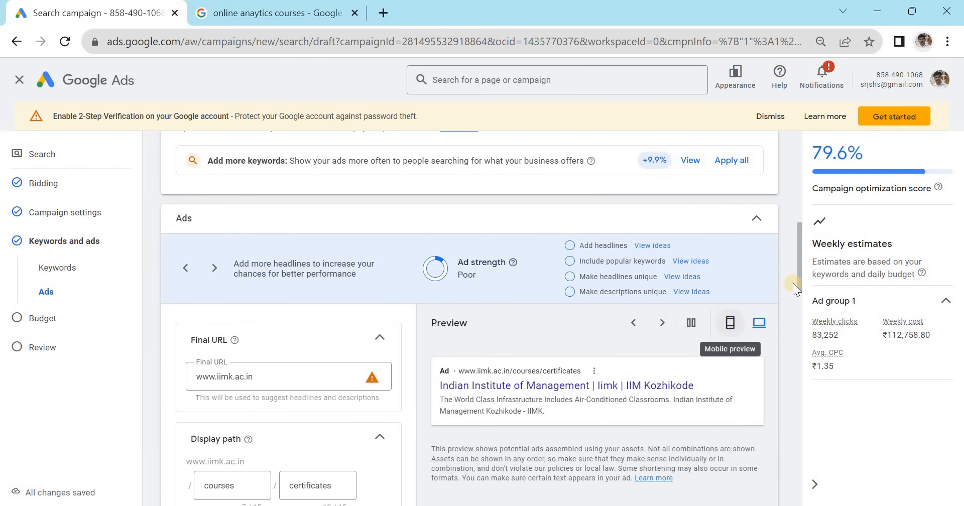
# Look over the remaining ad assets, then continue to Budget and view its average daily budget options
pyautogui.click(801, 339)
pyautogui.moveTo(801, 339); pyautogui.dragTo(790, 426)
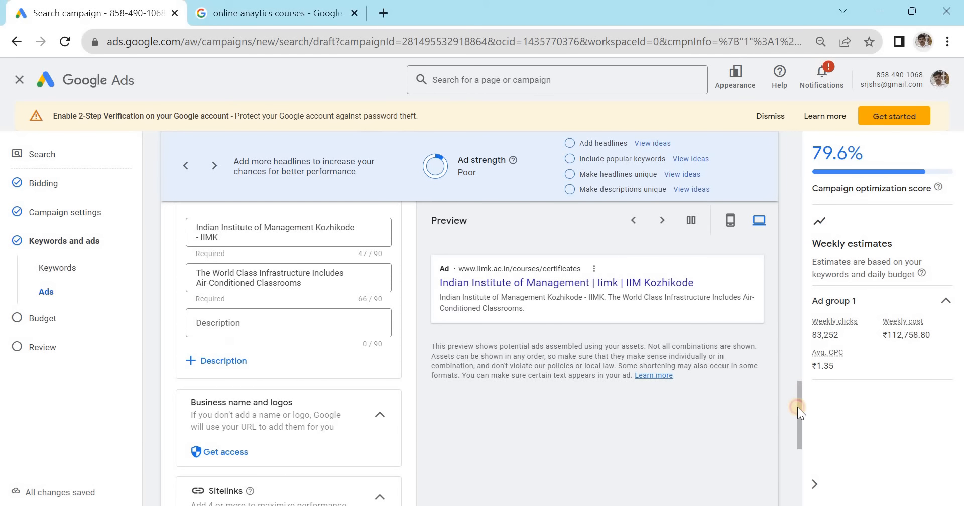
pyautogui.moveTo(800, 401); pyautogui.dragTo(797, 458)
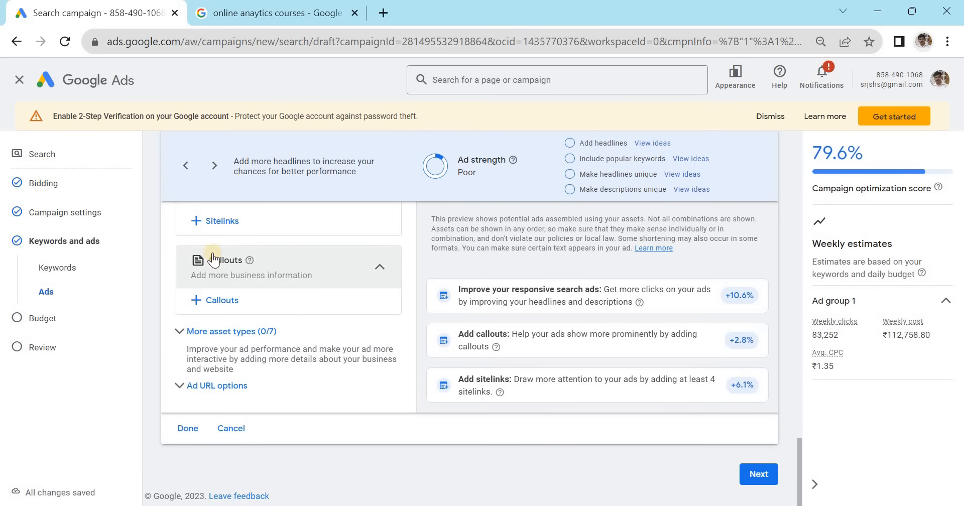
pyautogui.click(760, 474)
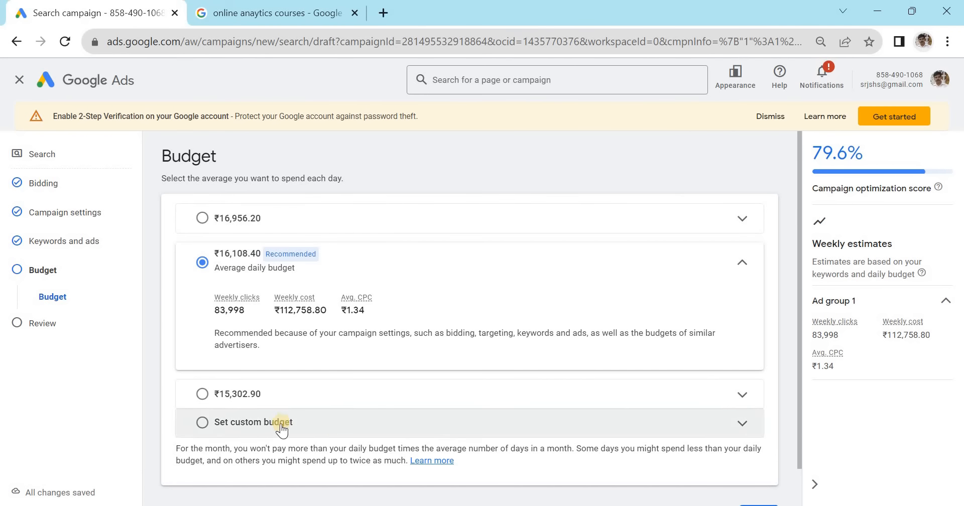
pyautogui.moveTo(800, 392); pyautogui.dragTo(800, 421)
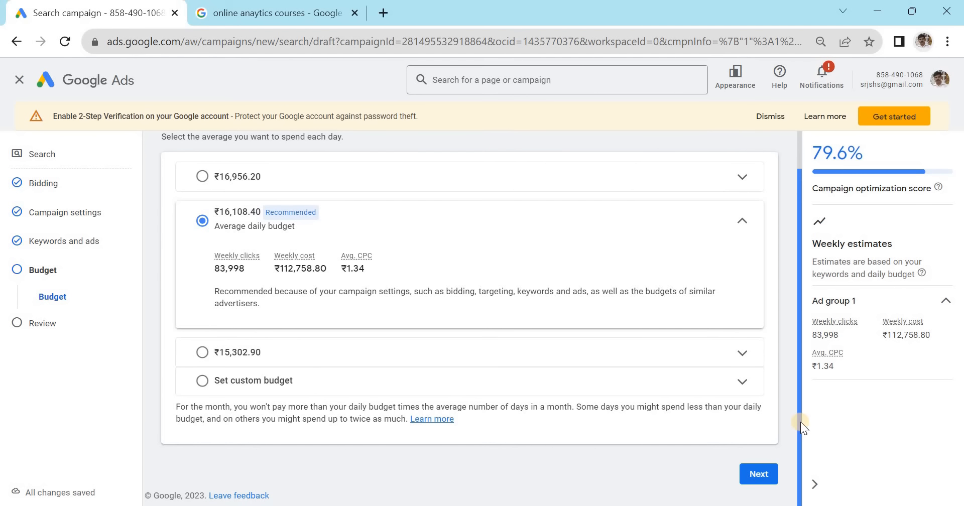
# Continue with the recommended ₹16,108.40 average daily budget and publish the campaign after checking its review summary
pyautogui.click(761, 468)
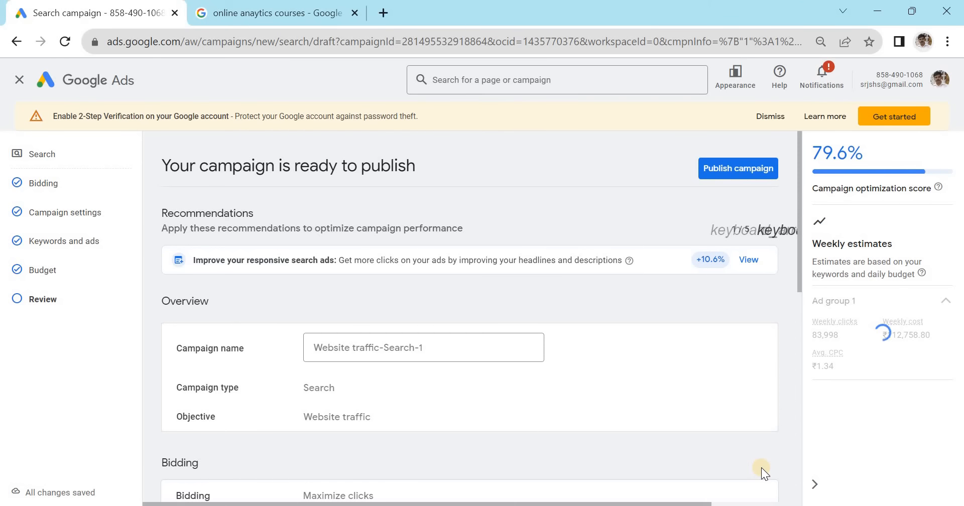
pyautogui.moveTo(800, 276); pyautogui.dragTo(801, 502)
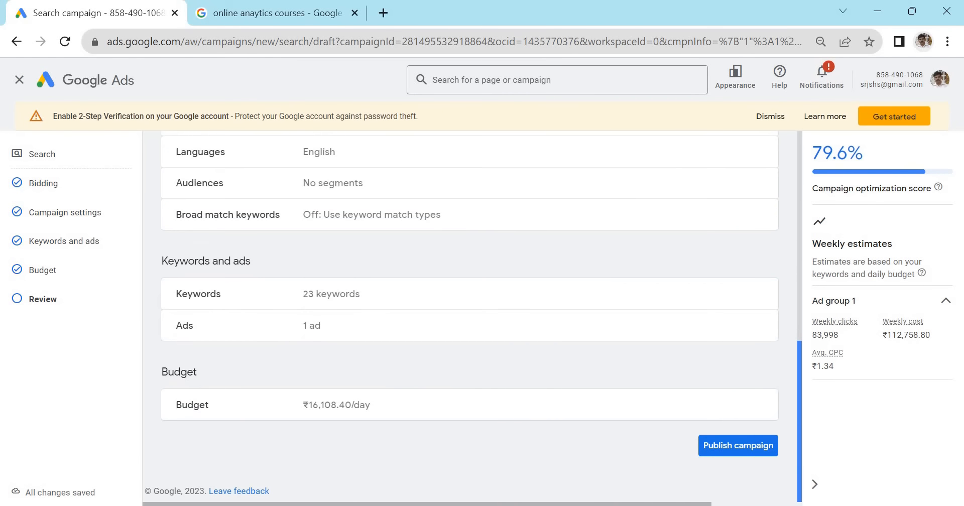
pyautogui.click(737, 444)
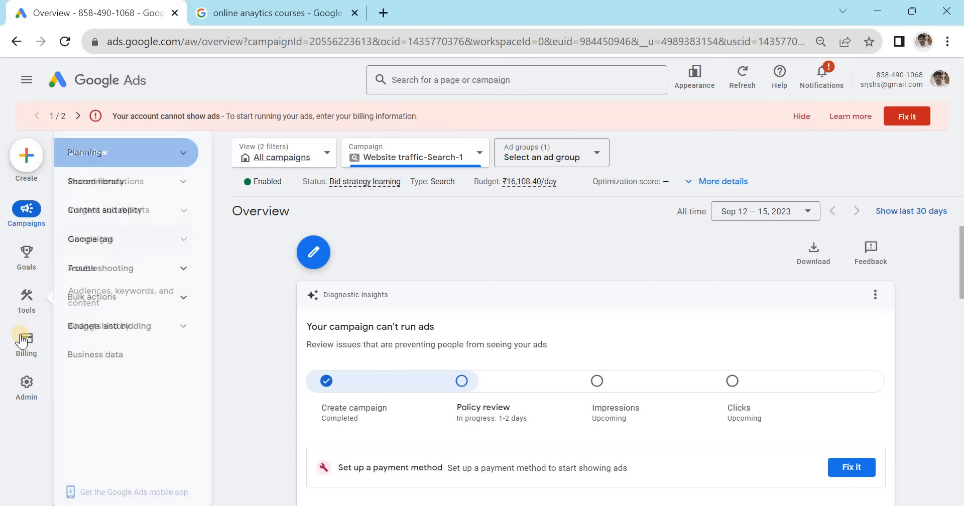
# Download the Ads card from the campaign overview as a PNG image, and open the downloaded image to check it before closing it
pyautogui.moveTo(24, 346)
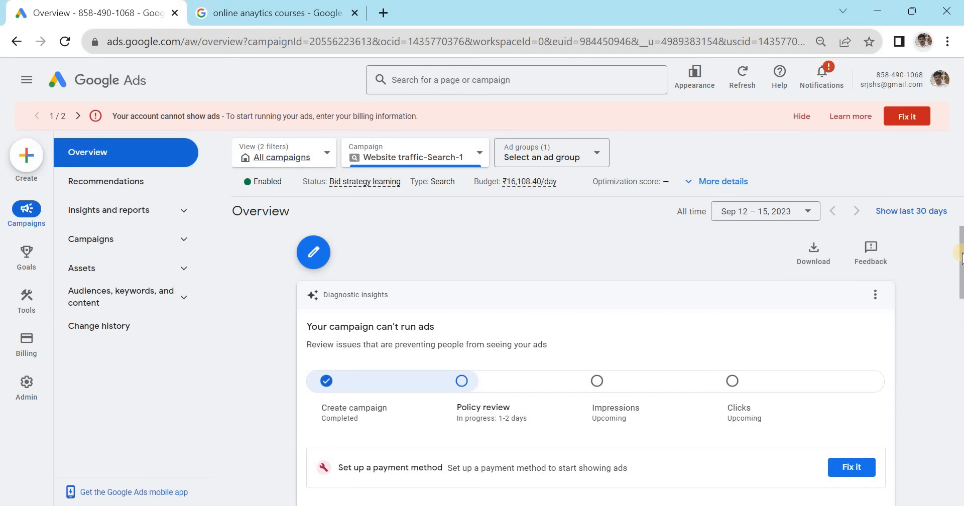
pyautogui.click(958, 380)
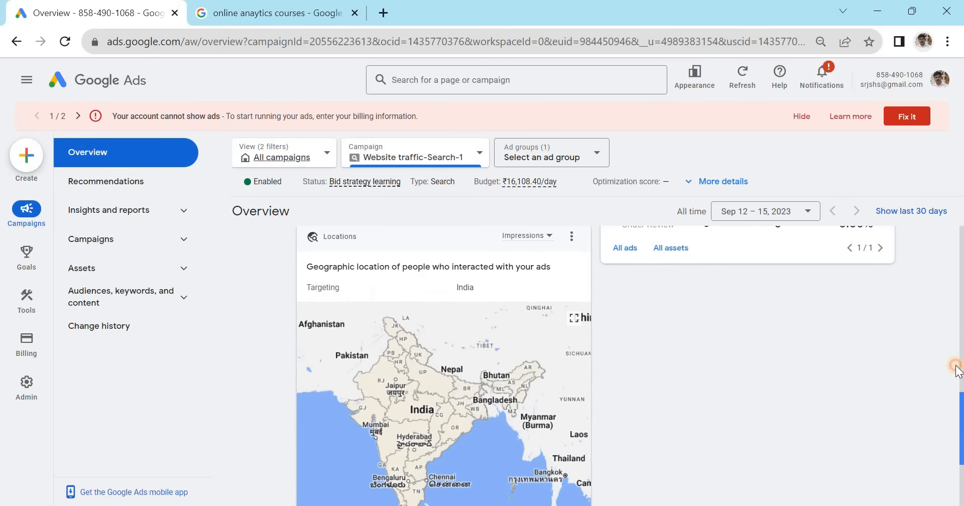
pyautogui.click(958, 366)
pyautogui.click(959, 329)
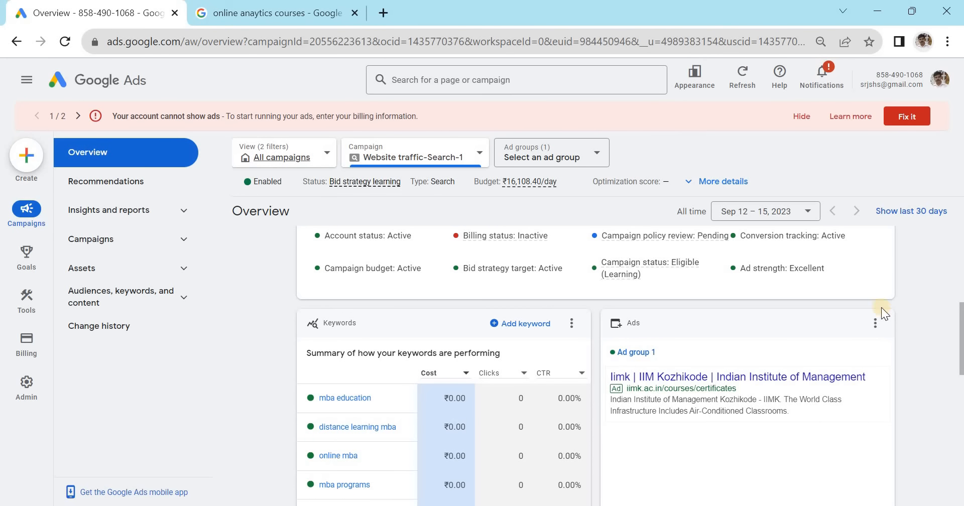
pyautogui.click(875, 323)
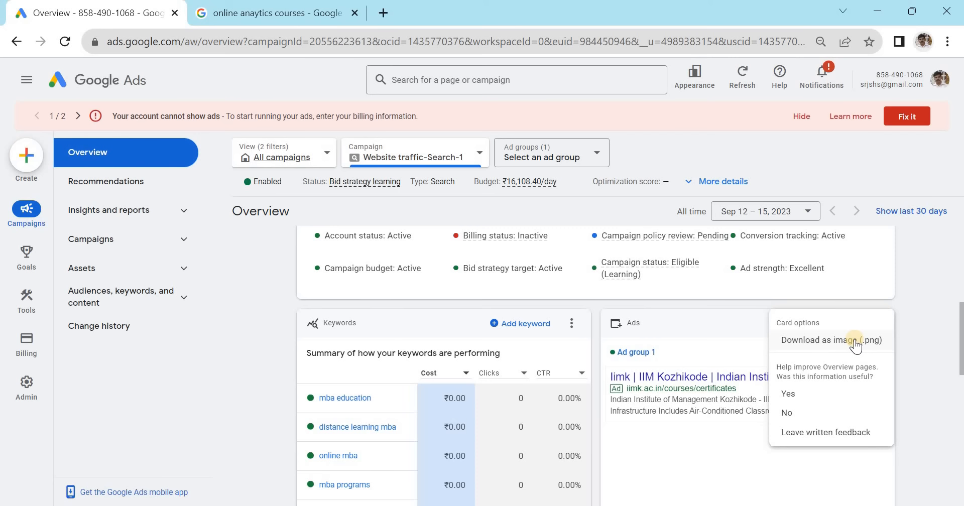
pyautogui.click(855, 341)
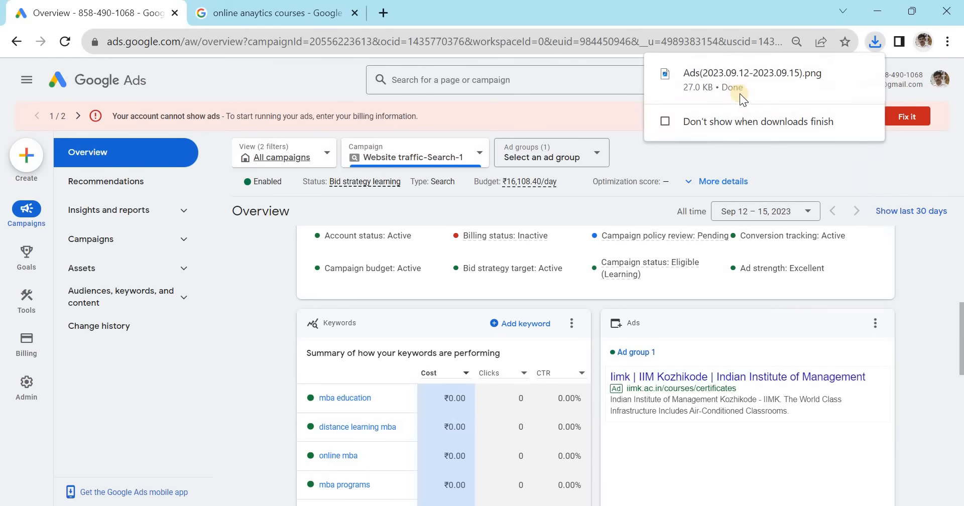
pyautogui.click(737, 89)
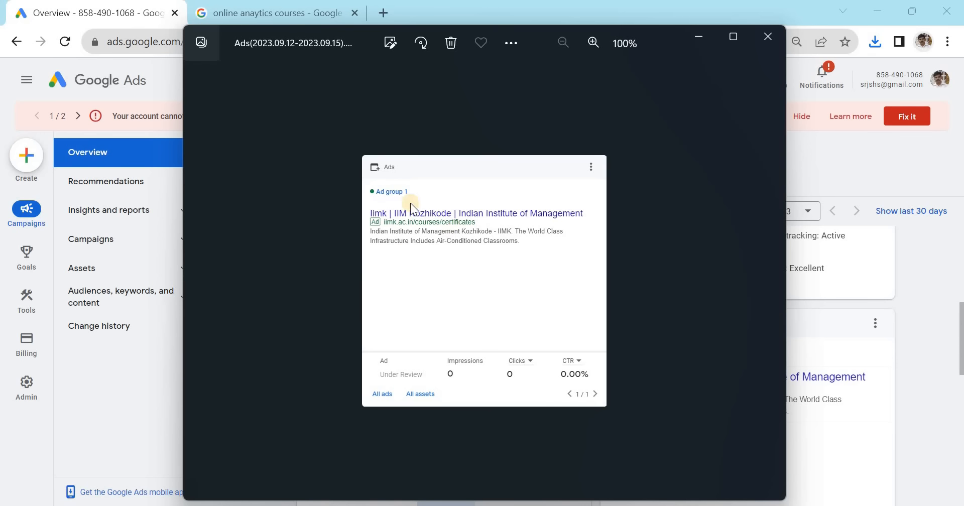
pyautogui.click(768, 36)
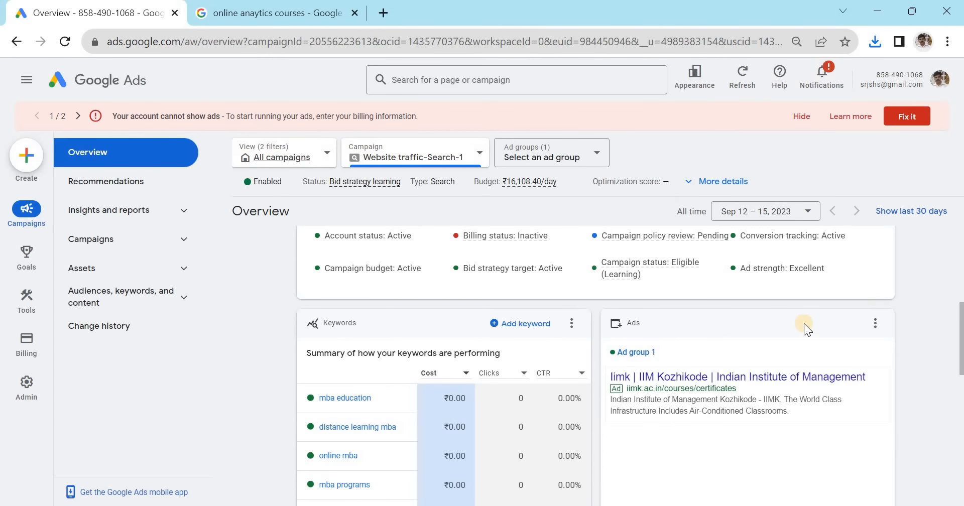